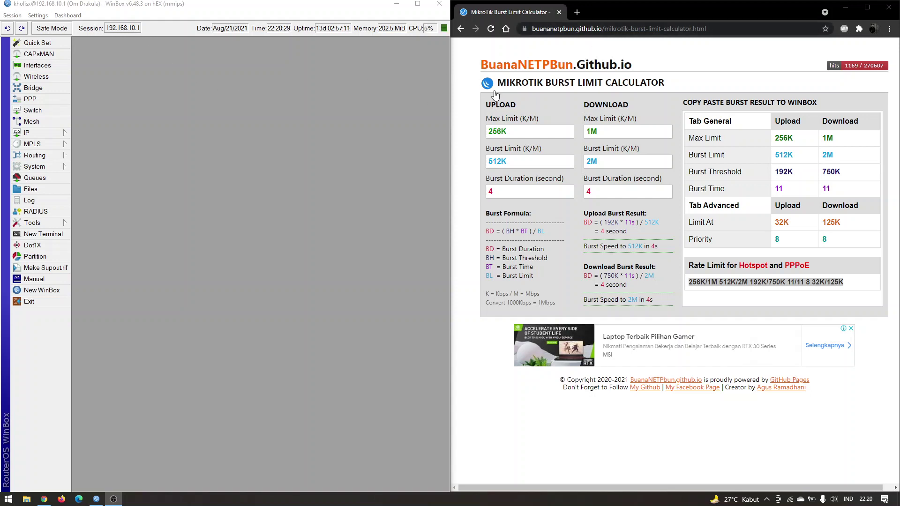
Open Paint with a blank drawing and enlarge the canvas to about 3790 × 1394 px
left_click_drag(510, 84, 664, 84)
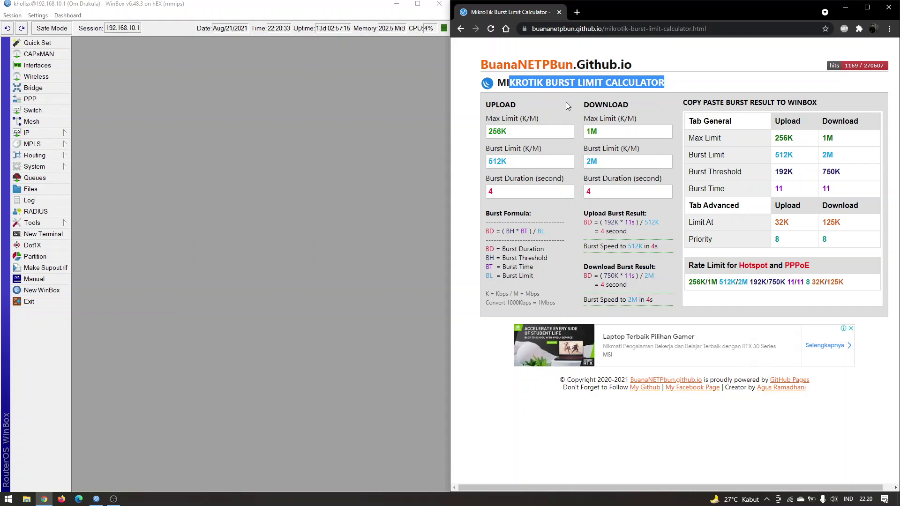
left_click(567, 123)
key("super+r")
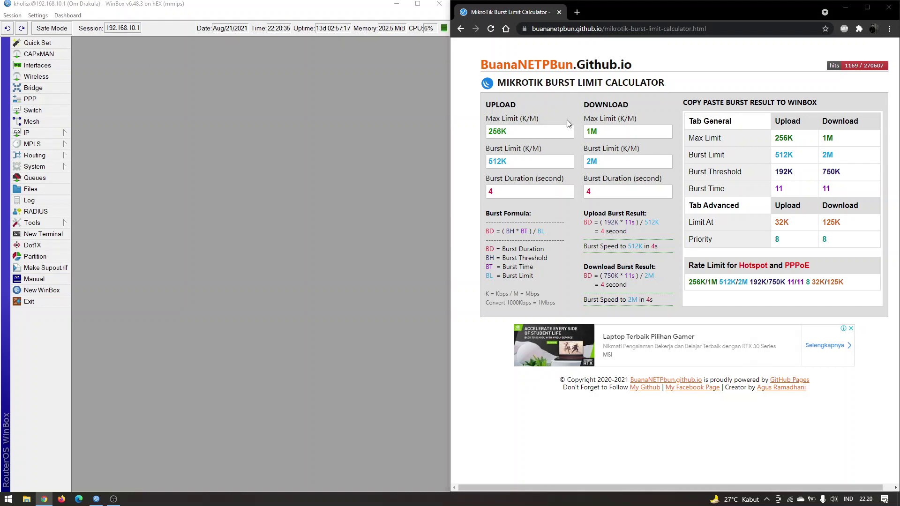
type("mspaint")
key("Return")
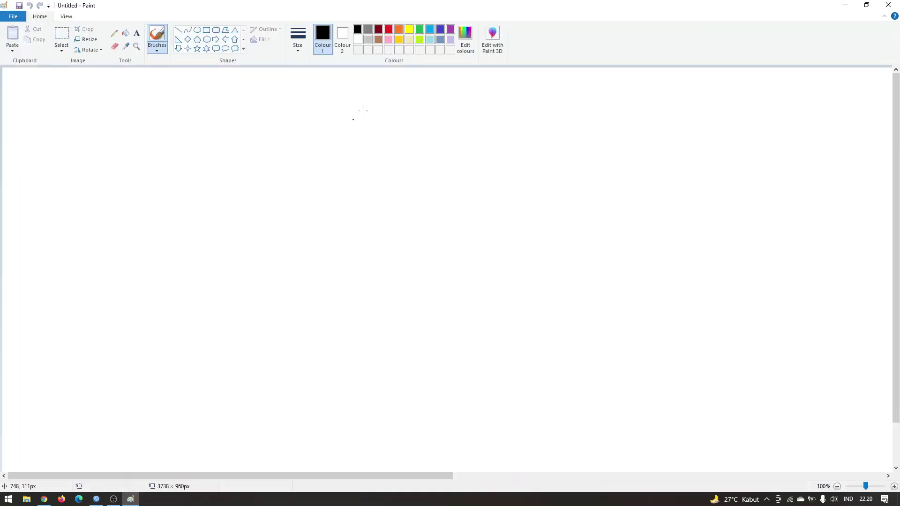
left_click(838, 486)
left_click_drag(881, 293, 891, 394)
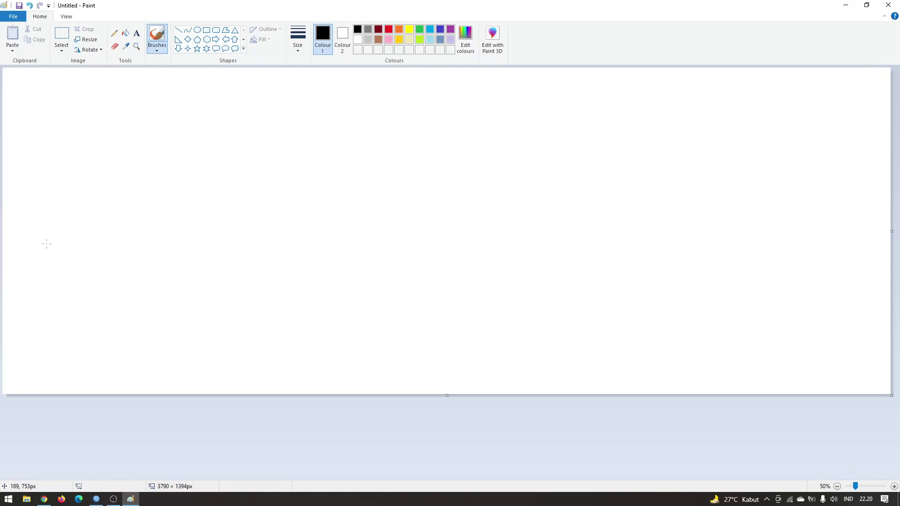
Draw two horizontal black brush lines across the canvas, labelling the lower one "1 m" and the upper one "2 m"
mouse_move(36, 268)
left_mouse_down()
mouse_move(618, 260)
mouse_move(819, 267)
left_mouse_up()
key("ctrl+z")
mouse_move(41, 266)
left_mouse_down()
mouse_move(769, 257)
mouse_move(797, 277)
mouse_move(802, 228)
mouse_move(789, 248)
mouse_move(828, 275)
left_mouse_up()
left_click_drag(833, 243, 868, 262)
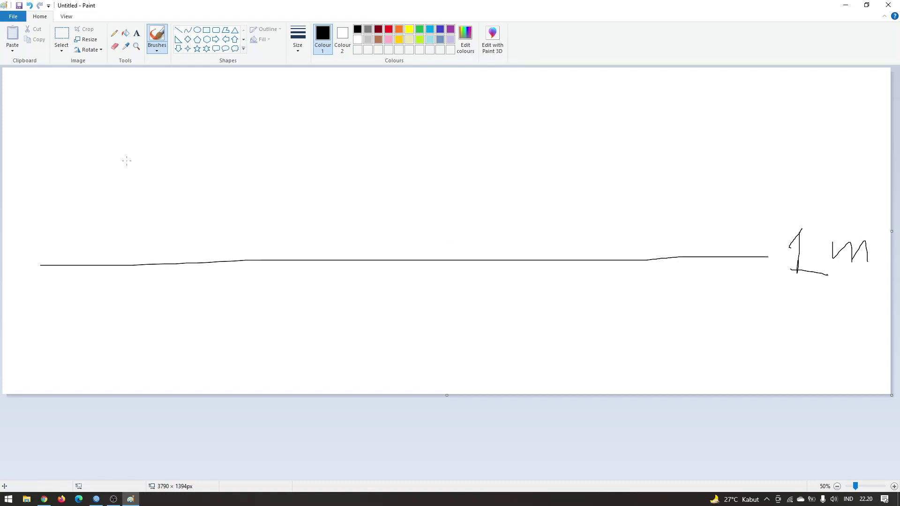
left_click_drag(33, 138, 878, 150)
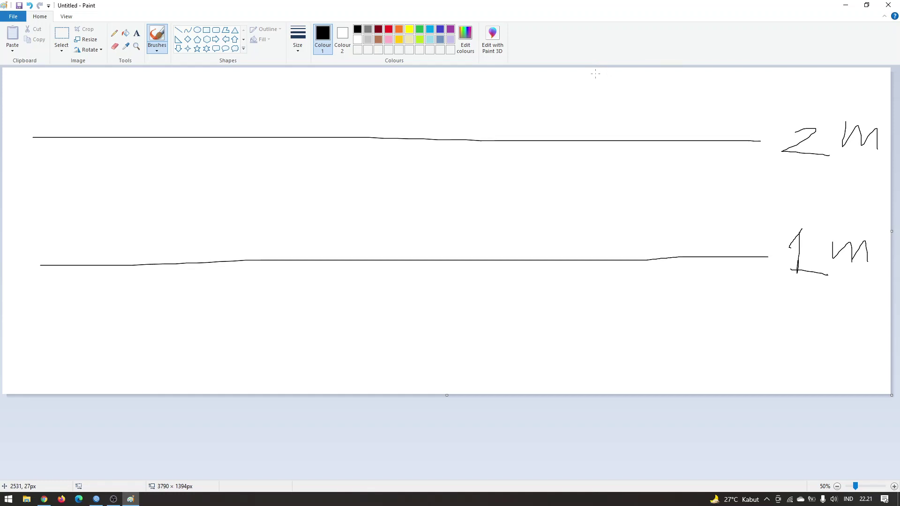
Switch to the burst limit calculator in Chrome and examine the download max limit, burst limit and burst duration
left_click(43, 499)
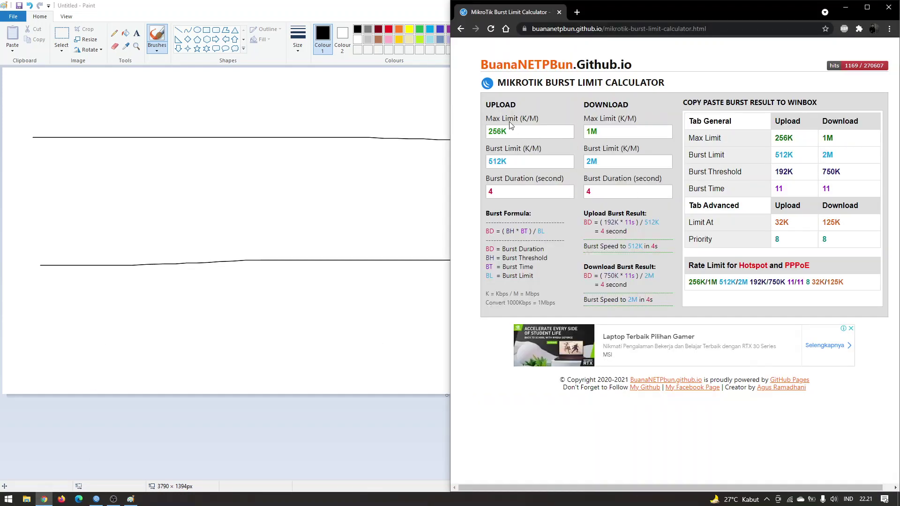
mouse_move(604, 130)
left_mouse_down()
mouse_move(580, 125)
mouse_move(618, 119)
left_mouse_up()
left_click(618, 120)
double_click(621, 132)
left_click_drag(590, 151, 640, 151)
left_click(641, 151)
double_click(609, 193)
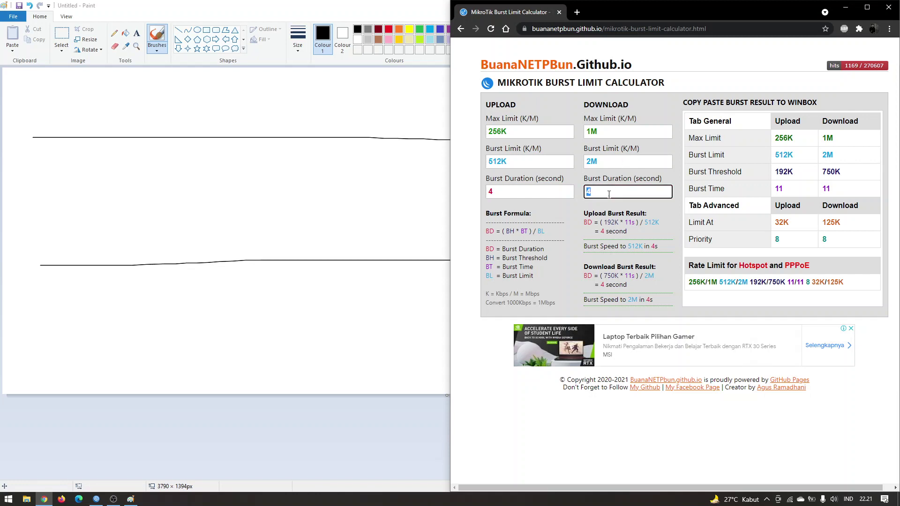
left_click(614, 191)
double_click(598, 160)
left_click(599, 160)
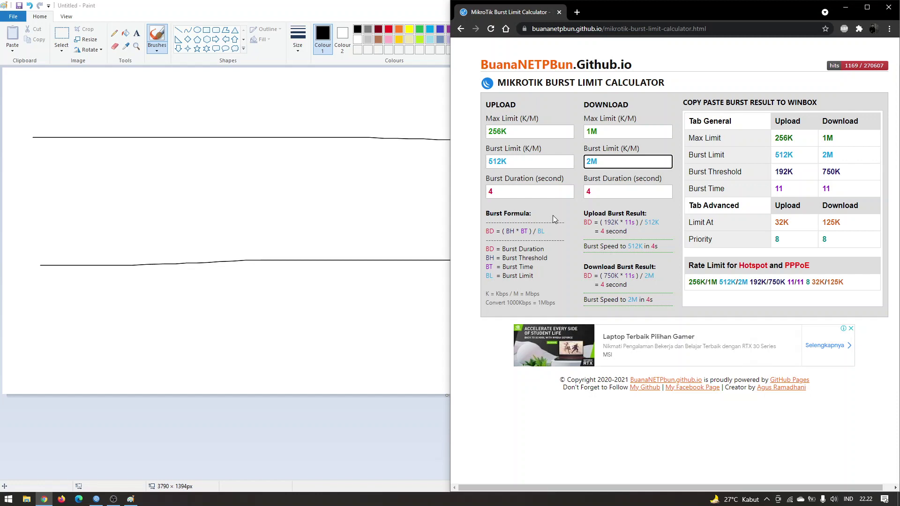
left_click(605, 132)
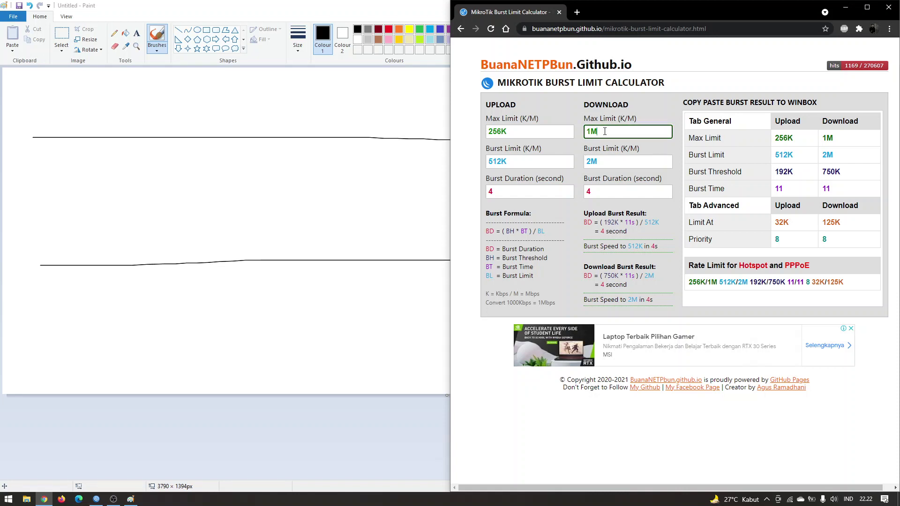
left_click(603, 162)
left_click(601, 190)
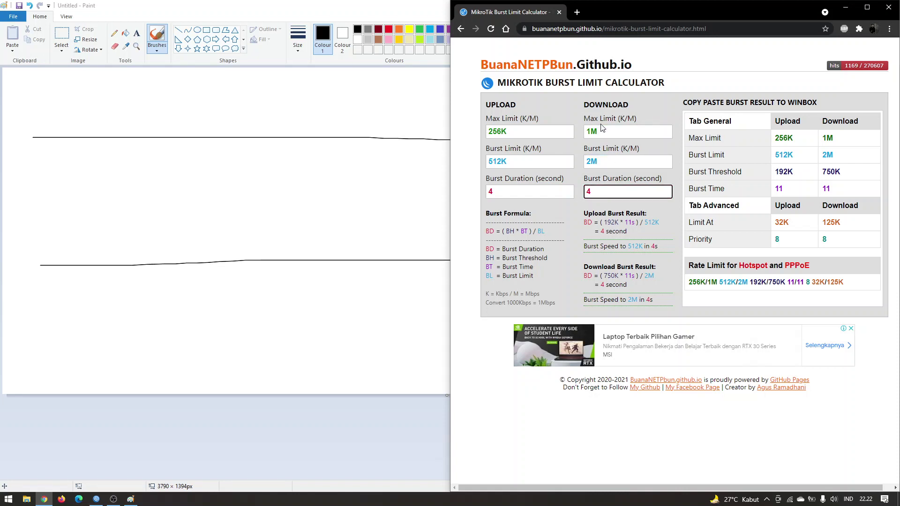
In Paint, draw a black curve rising to the 2 m line and dropping to 1 m, circle "2 m", and bracket the burst with "t = 4 s"
left_click(406, 18)
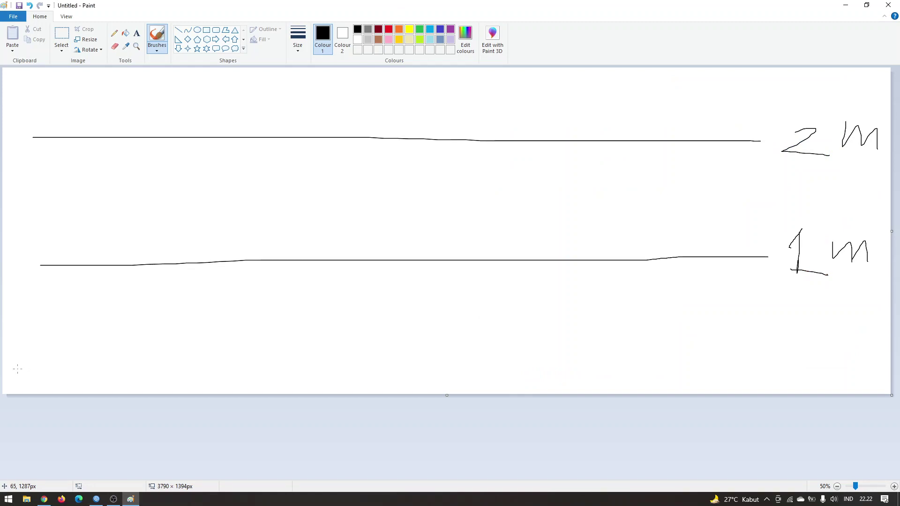
mouse_move(19, 363)
left_mouse_down()
mouse_move(135, 137)
mouse_move(279, 137)
mouse_move(307, 174)
mouse_move(344, 261)
mouse_move(633, 259)
left_mouse_up()
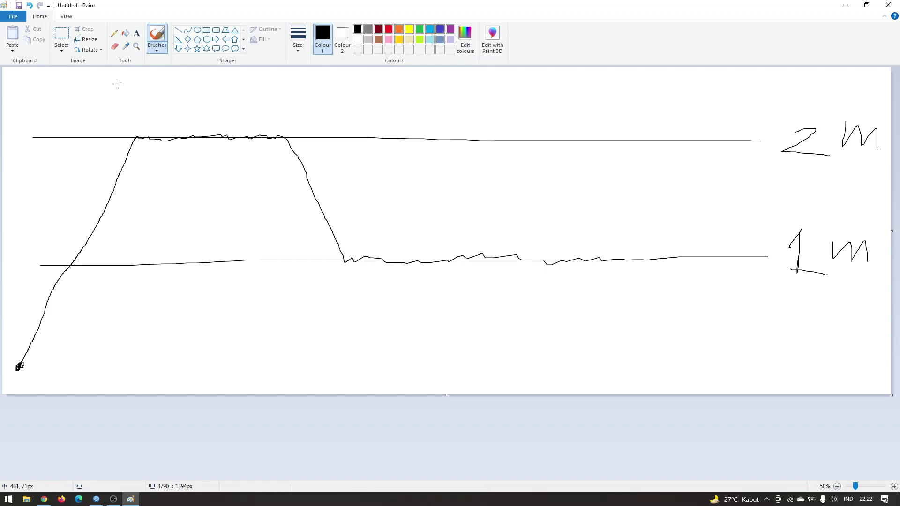
mouse_move(60, 89)
left_mouse_down()
mouse_move(60, 118)
mouse_move(182, 102)
mouse_move(337, 99)
left_mouse_up()
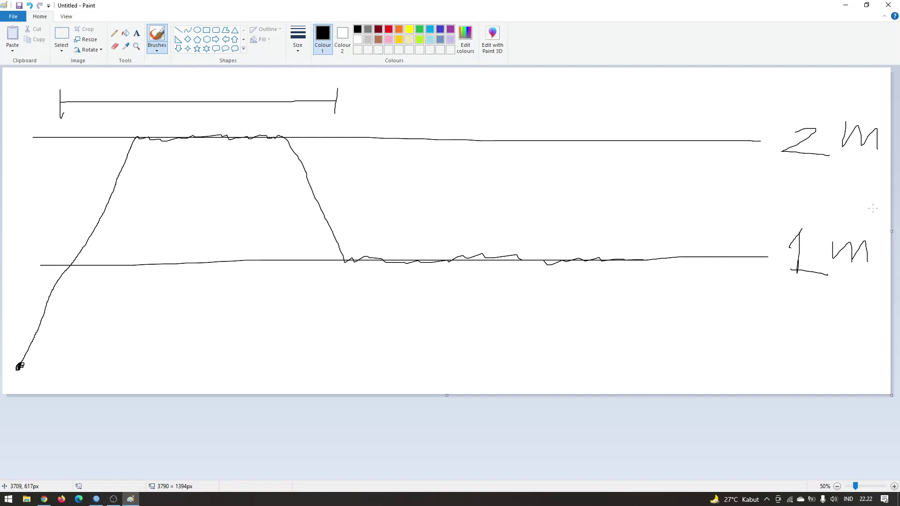
mouse_move(803, 106)
left_mouse_down()
mouse_move(768, 132)
mouse_move(794, 106)
left_mouse_up()
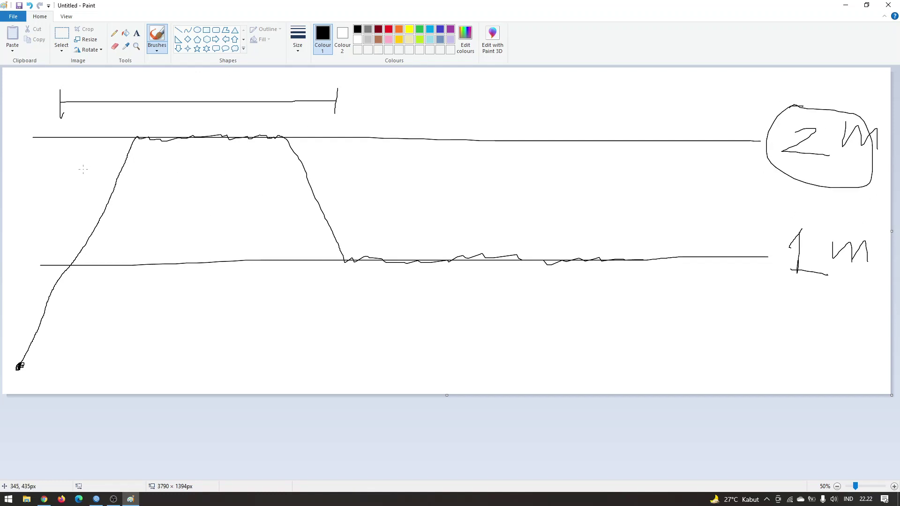
mouse_move(116, 74)
left_mouse_down()
mouse_move(111, 95)
mouse_move(124, 95)
mouse_move(124, 79)
mouse_move(186, 89)
mouse_move(184, 100)
mouse_move(203, 92)
mouse_move(192, 94)
left_mouse_up()
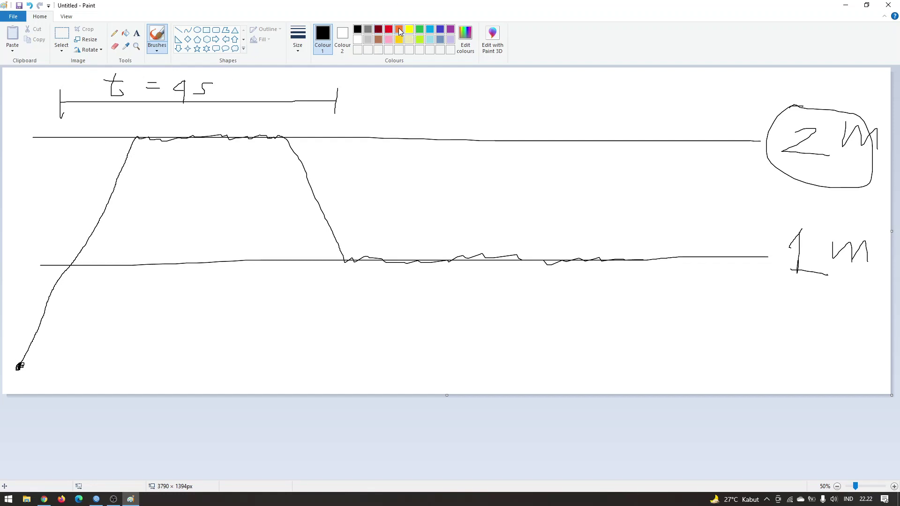
Draw an orange curve that stays low before rising to the 2 m line and falling back along the 1 m line
left_click(399, 30)
mouse_move(4, 369)
left_mouse_down()
mouse_move(98, 364)
mouse_move(242, 135)
mouse_move(352, 141)
mouse_move(432, 262)
mouse_move(581, 253)
mouse_move(793, 261)
left_mouse_up()
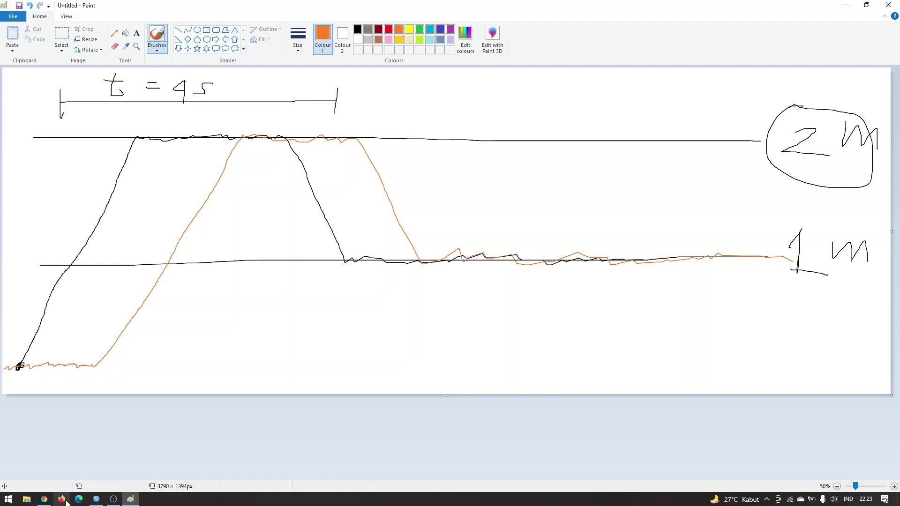
Bring back the burst limit calculator with WinBox beside it and set the upload max limit to 512K
left_click(43, 500)
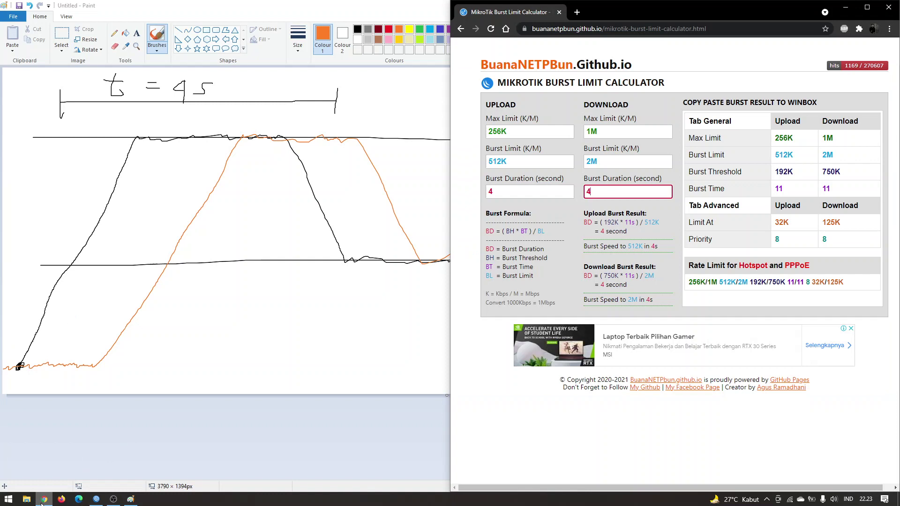
left_click(96, 499)
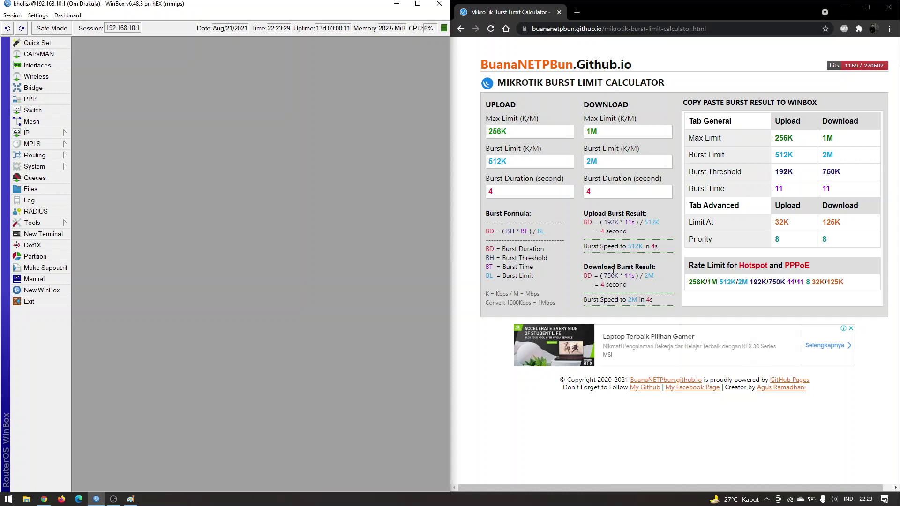
double_click(527, 136)
type("512K")
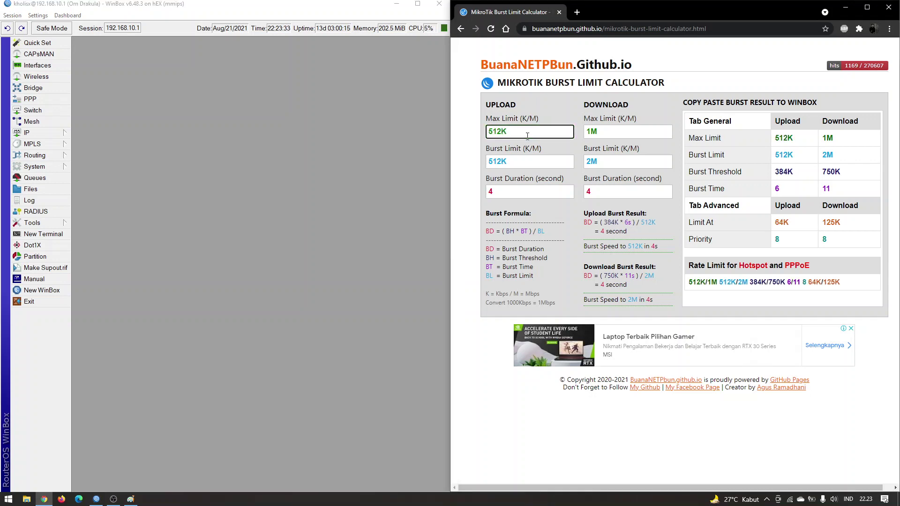
key("Tab")
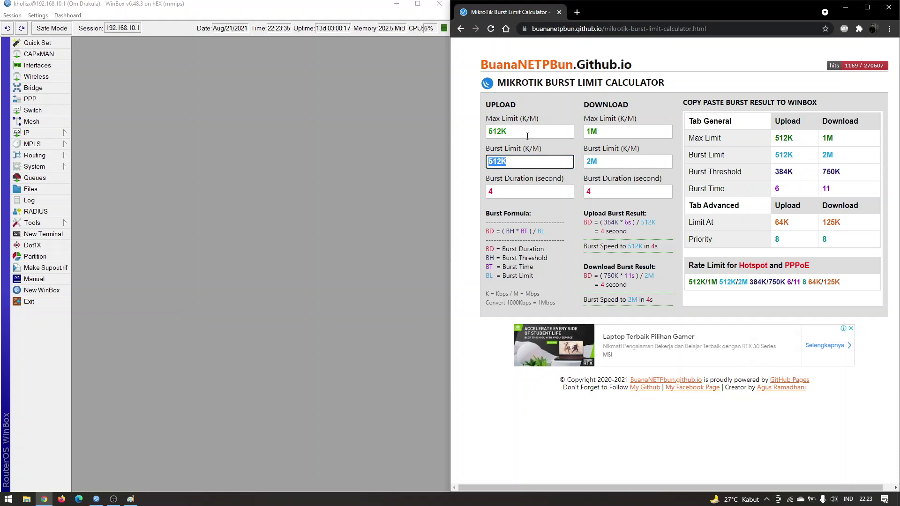
Compare the upload and download max limit values in the calculator
left_click(595, 134)
left_click_drag(511, 132, 495, 132)
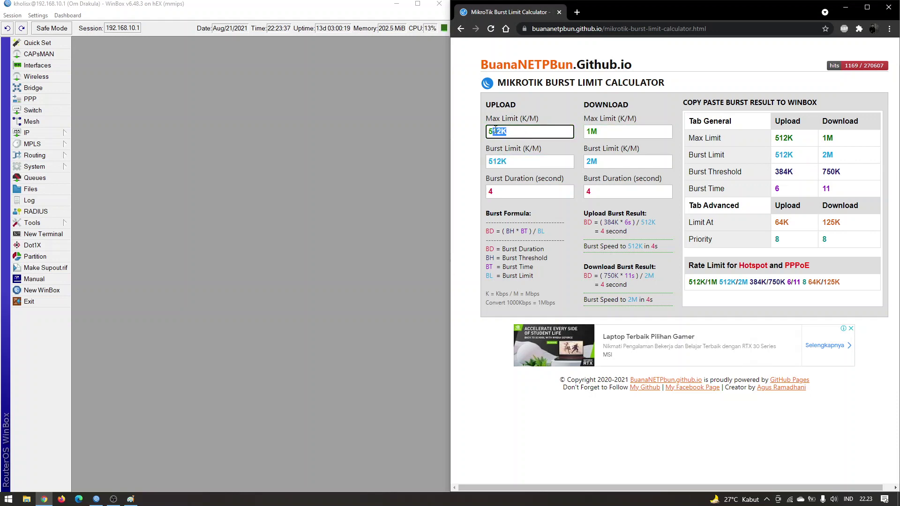
double_click(587, 131)
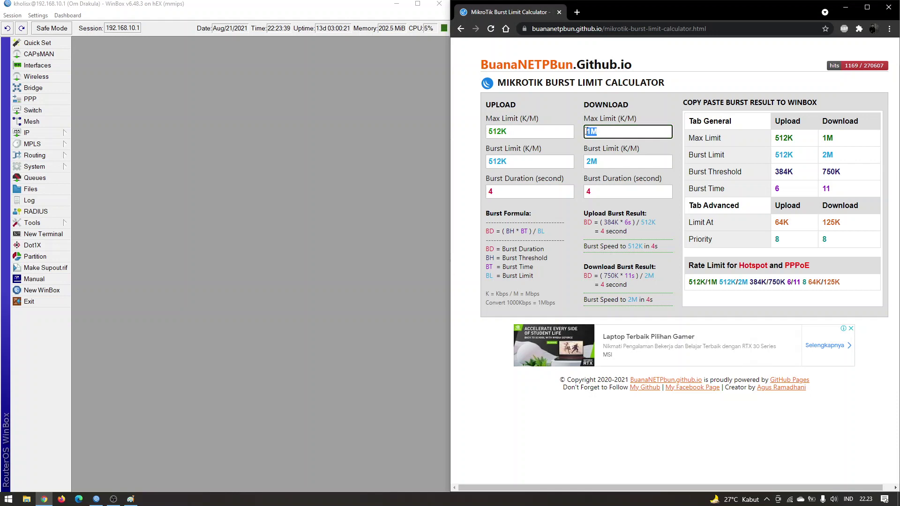
left_click(555, 132)
left_click(605, 132)
left_click(555, 131)
left_click(604, 132)
left_click(556, 131)
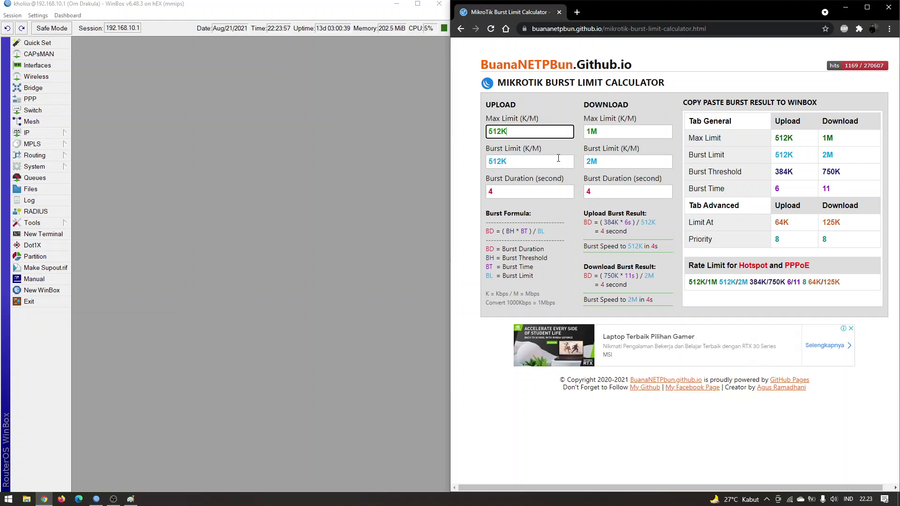
Set the upload burst limit to 1M
left_click(521, 164)
key("ctrl+a")
key("shift+Tab")
key("Tab")
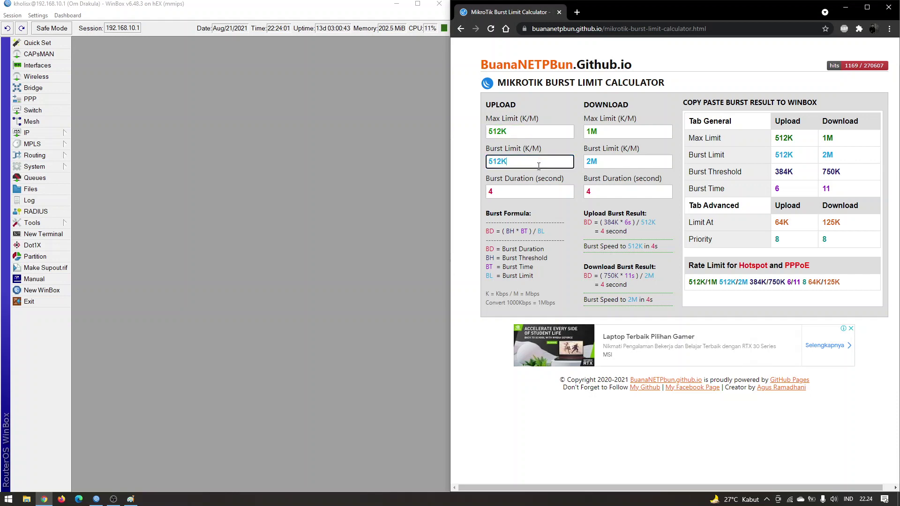
type("1M")
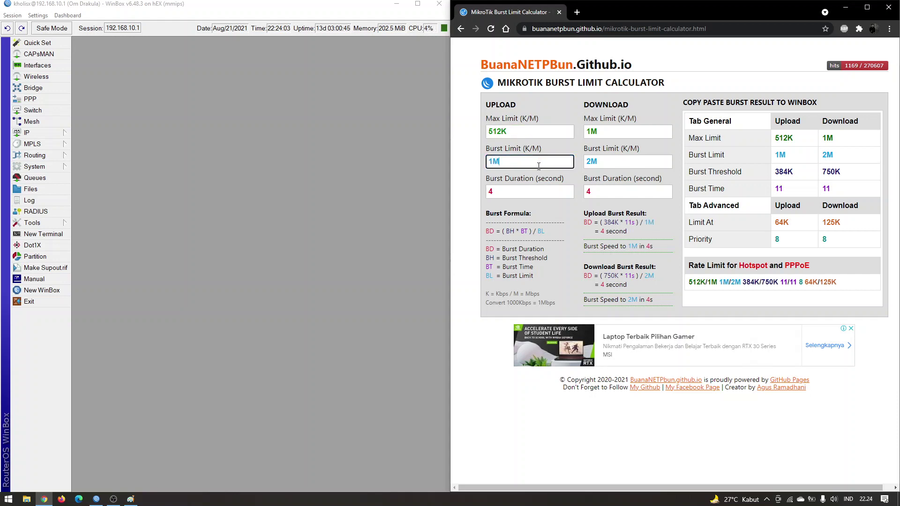
Review the download max limit, both burst limits and the upload and download burst durations
left_click(596, 132)
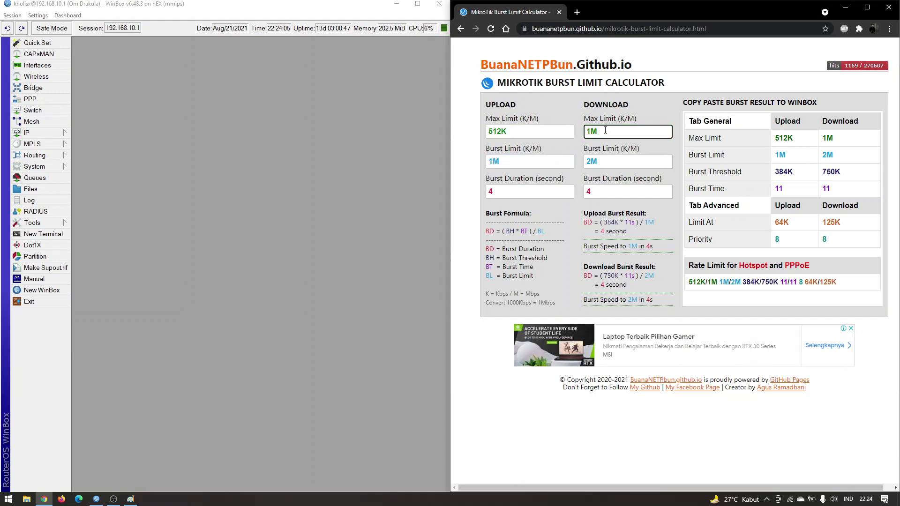
key("Tab")
key("shift+Tab")
key("Tab")
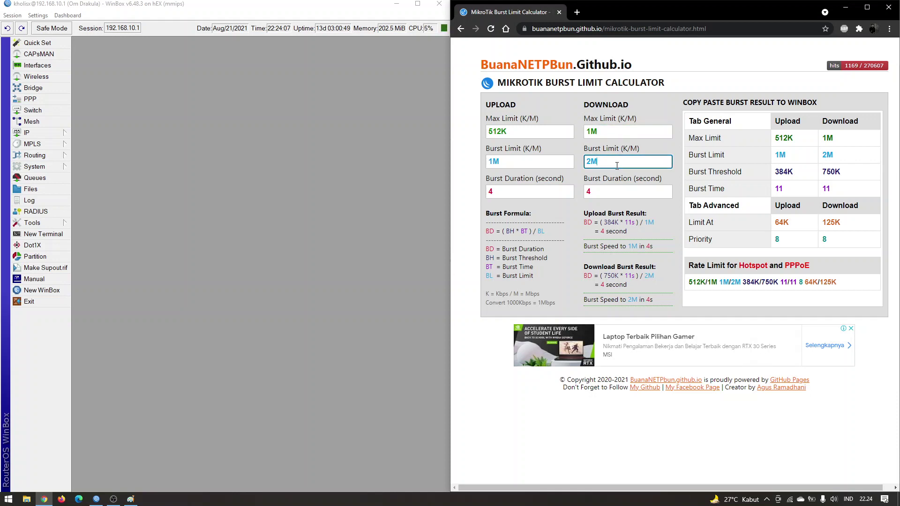
left_click(518, 187)
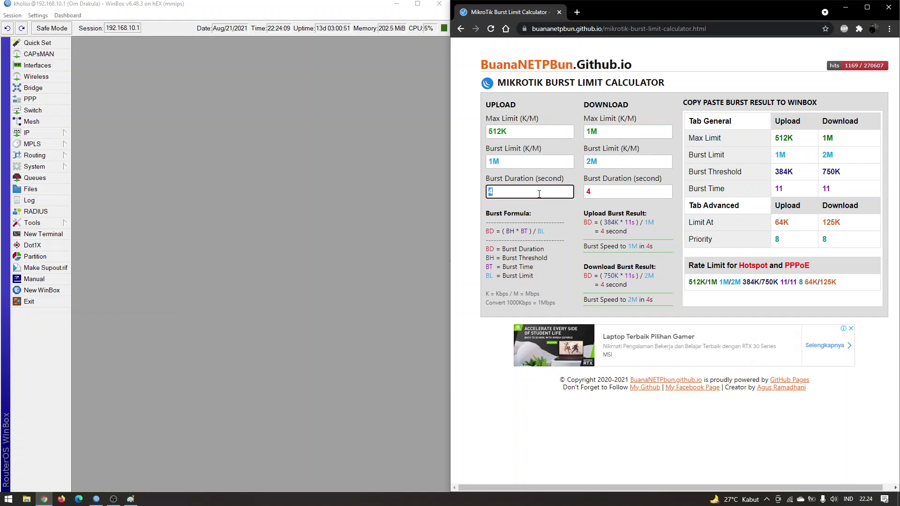
left_click_drag(506, 182, 660, 183)
left_click(663, 181)
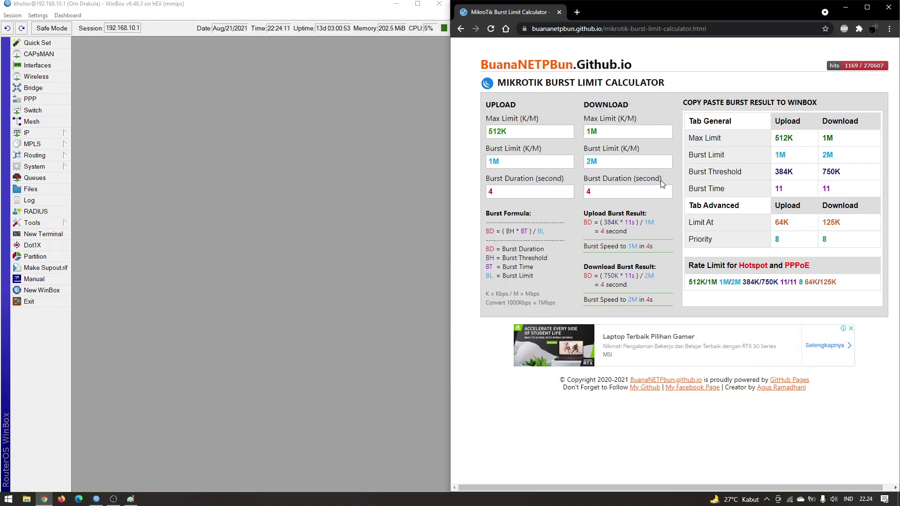
key("shift+Tab")
key("Tab")
left_click(501, 161)
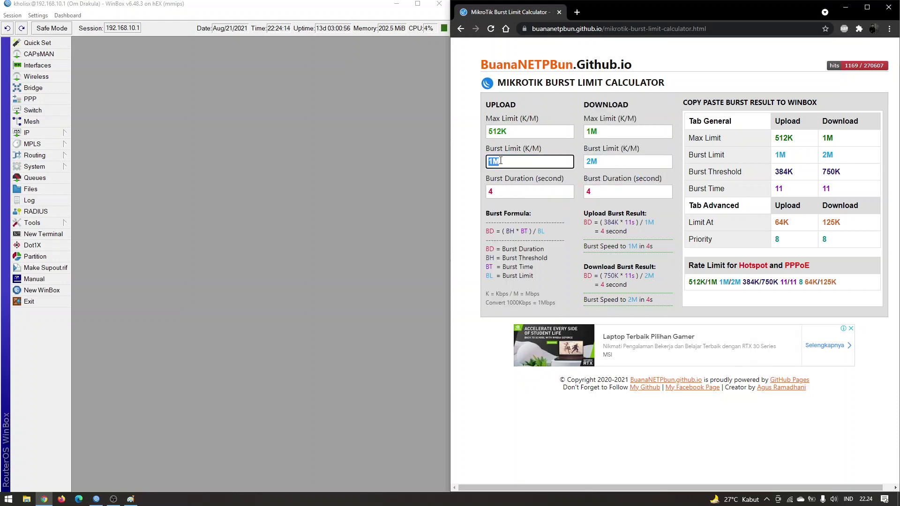
Try upload burst durations of 5 and 6 seconds, and settle on 8 seconds
left_click(522, 193)
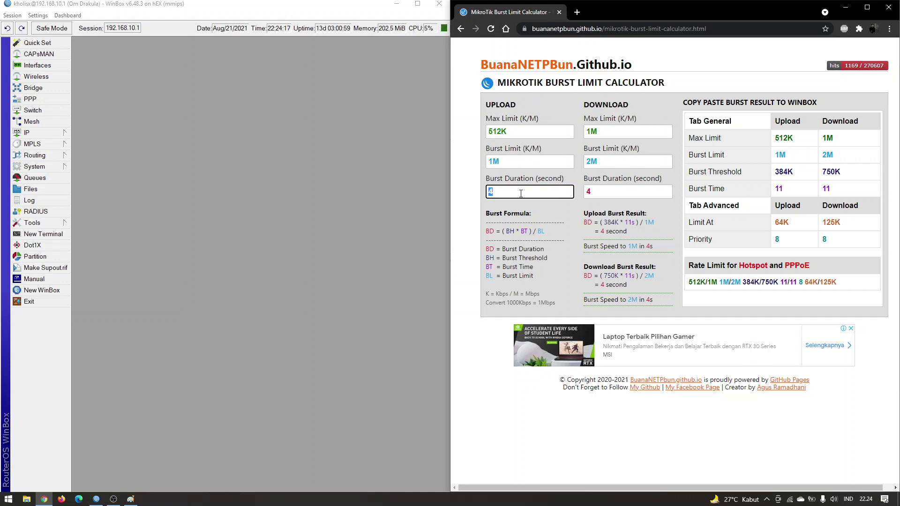
type("5")
left_click(521, 193)
type("6")
left_click(521, 193)
type("8")
Check the download burst limit and burst duration, and switch back to the burst diagram in Paint
double_click(618, 162)
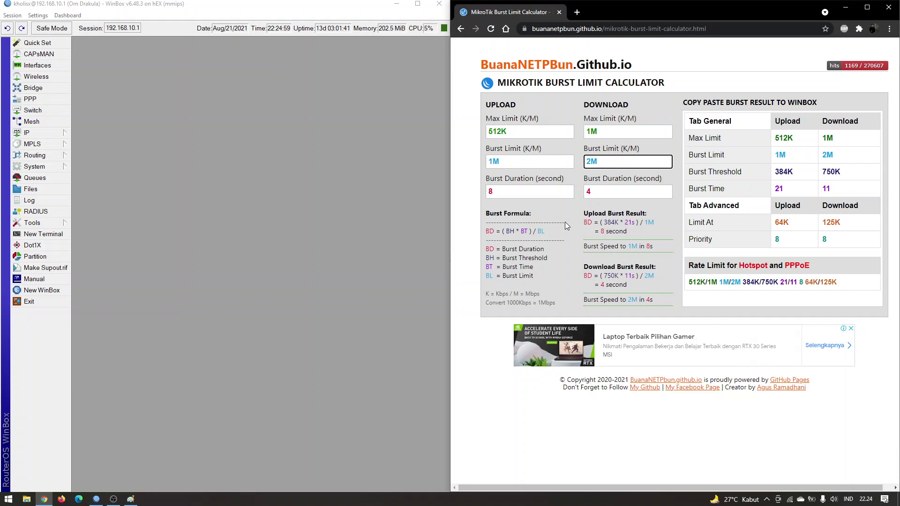
double_click(608, 159)
double_click(609, 187)
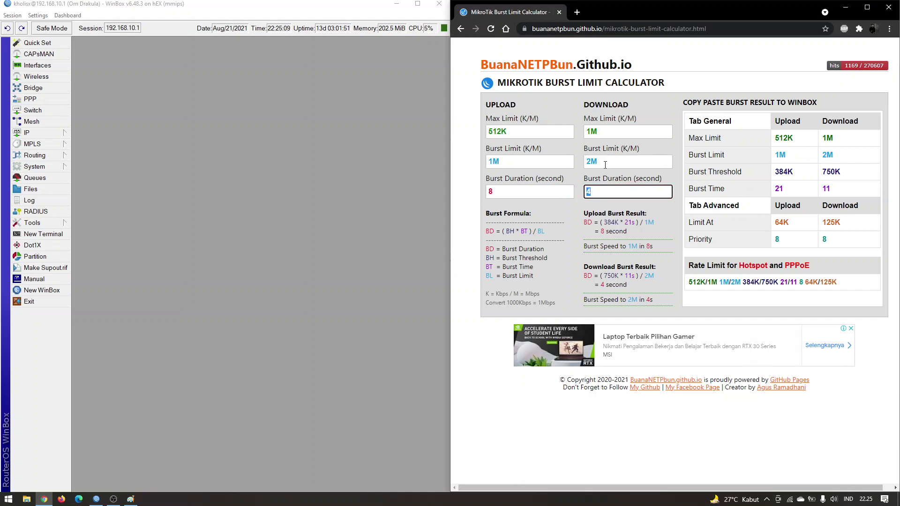
left_click(130, 499)
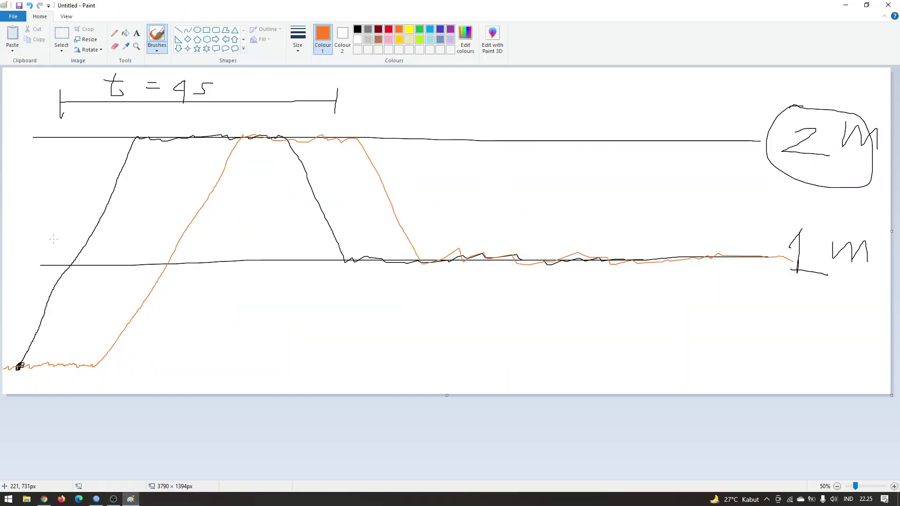
Circle the burst section of the black curve and the 4 s duration label in red
left_click(389, 30)
mouse_move(237, 119)
left_mouse_down()
mouse_move(76, 206)
mouse_move(300, 275)
mouse_move(344, 151)
mouse_move(210, 113)
left_mouse_up()
mouse_move(190, 75)
left_mouse_down()
mouse_move(193, 108)
mouse_move(186, 71)
left_mouse_up()
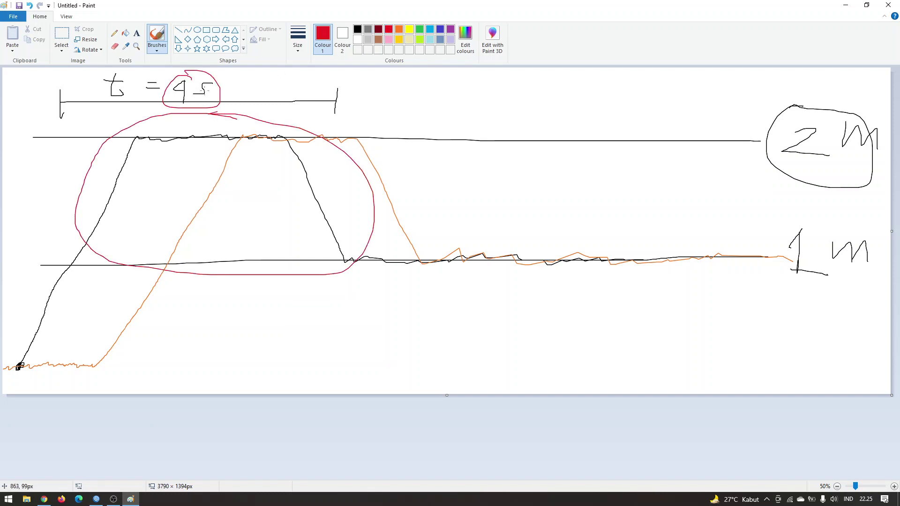
Switch to the burst limit calculator in the browser and set the upload burst duration to 4 seconds
left_click(44, 499)
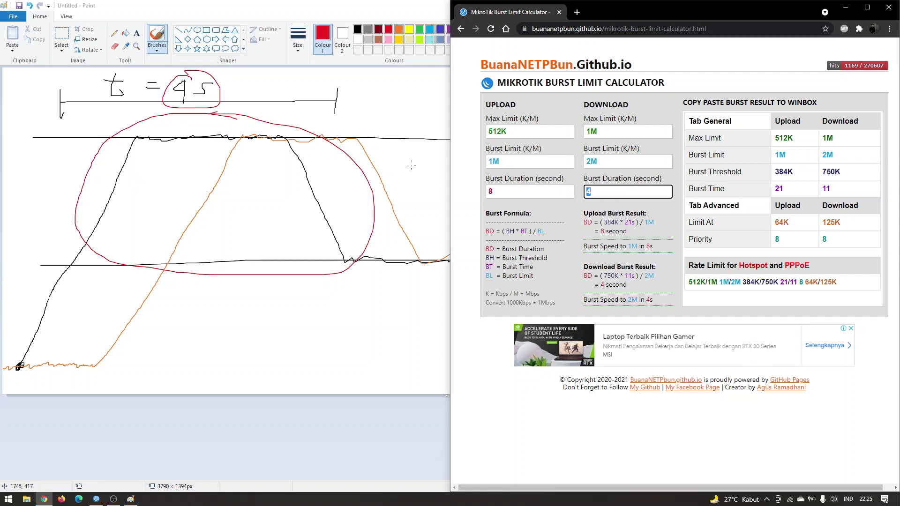
left_click(624, 158)
left_click(624, 160)
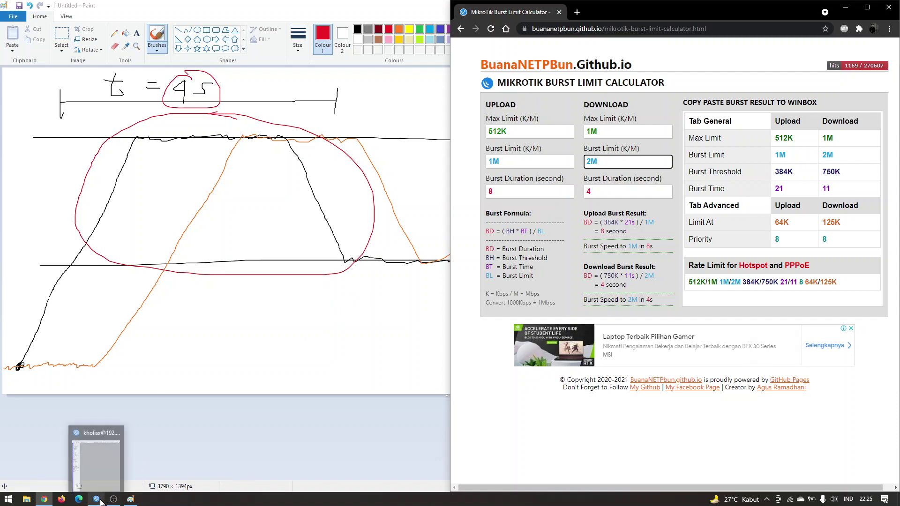
left_click(534, 166)
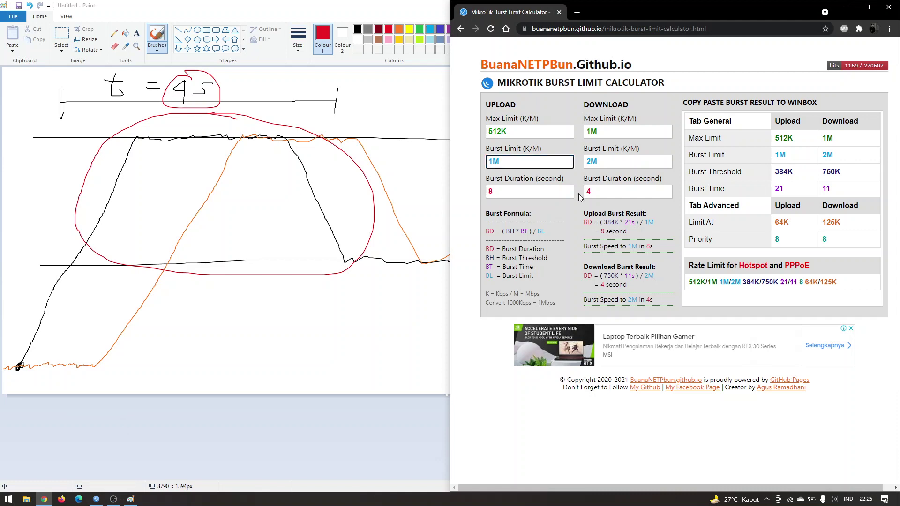
double_click(552, 196)
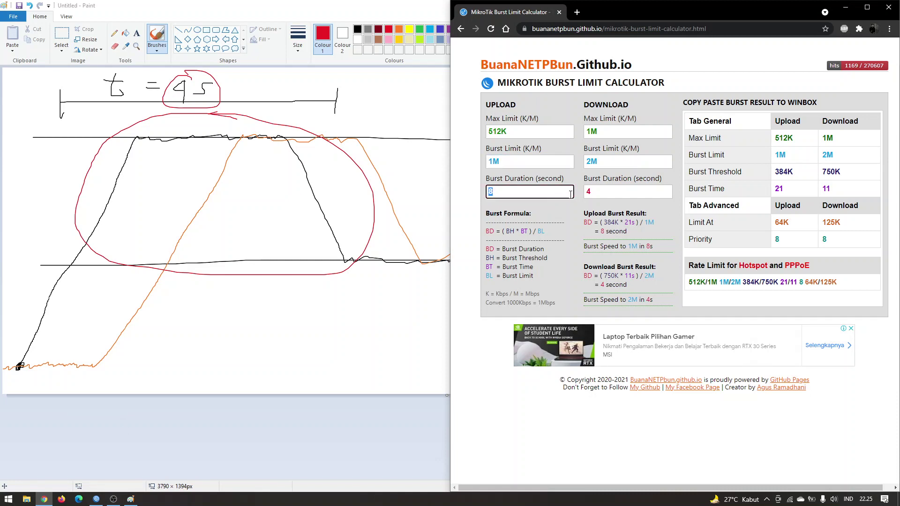
type("4")
key("Tab")
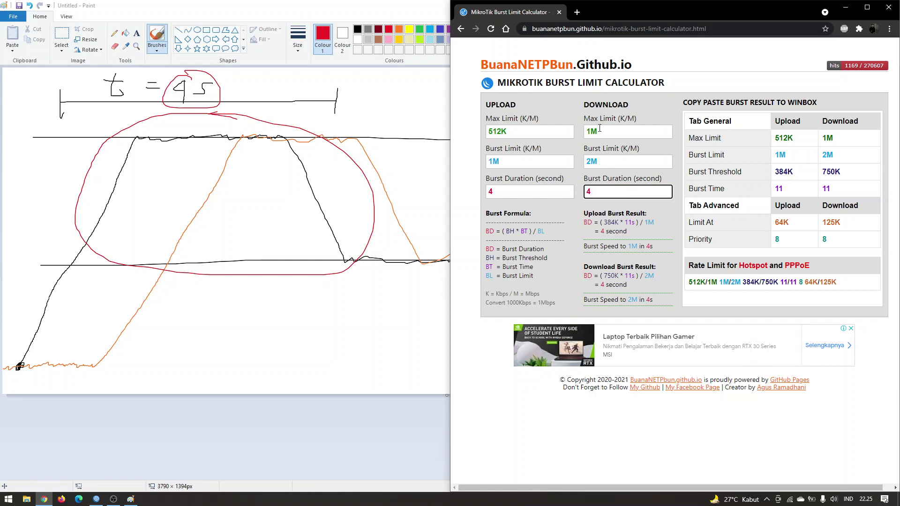
Review the upload and download max limits and burst limits against the calculated results
left_click(533, 131)
left_click(610, 131)
left_click(609, 163)
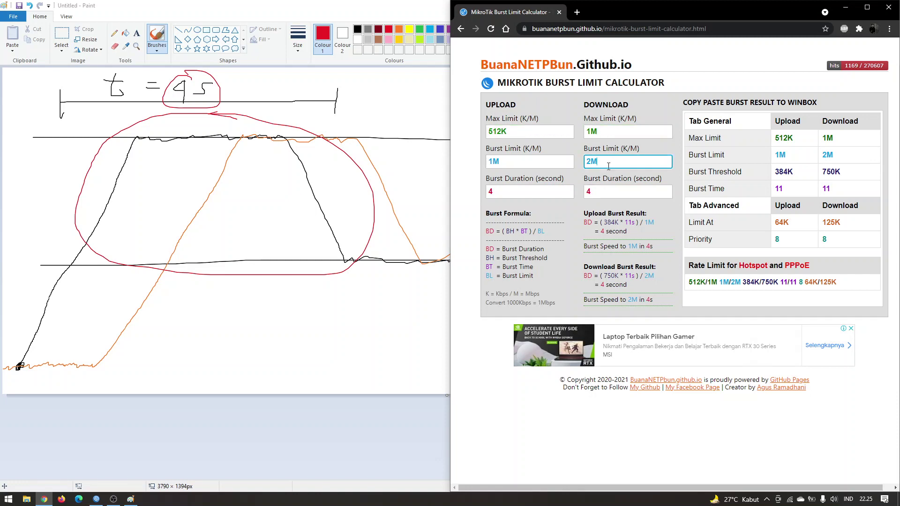
left_click(554, 167)
key("Tab")
left_click(703, 240)
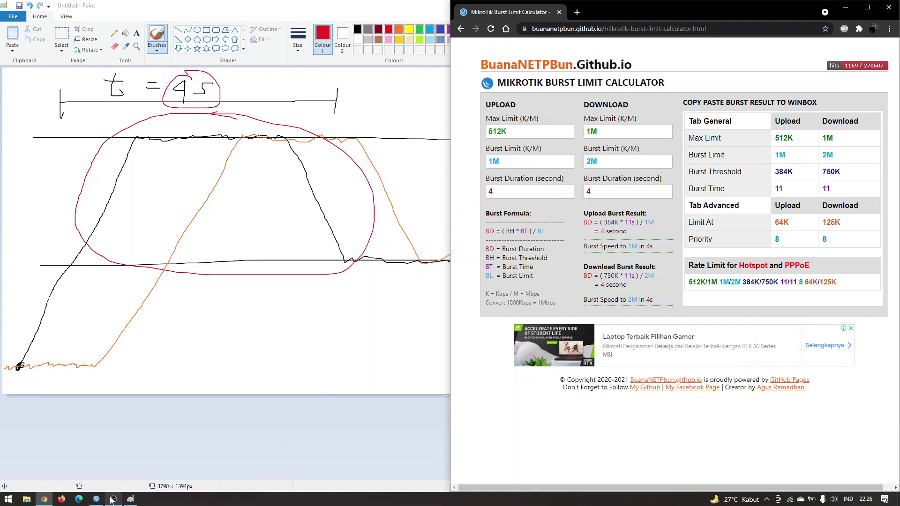
Bring up WinBox beside the calculator and copy the calculated rate limit string for Hotspot and PPPoE
left_click(96, 500)
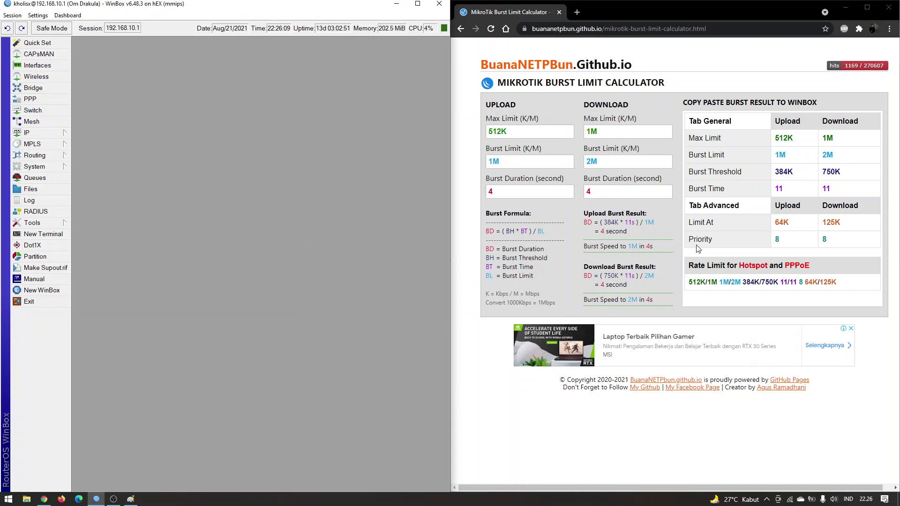
left_click_drag(688, 282, 844, 285)
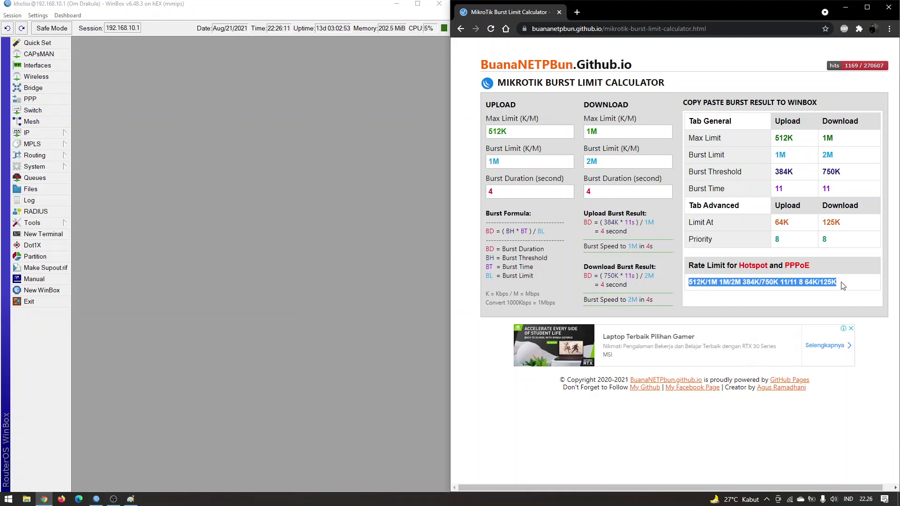
right_click(821, 284)
left_click(817, 292)
Start a new PPP profile in WinBox and name it profile-Baru
left_click(46, 102)
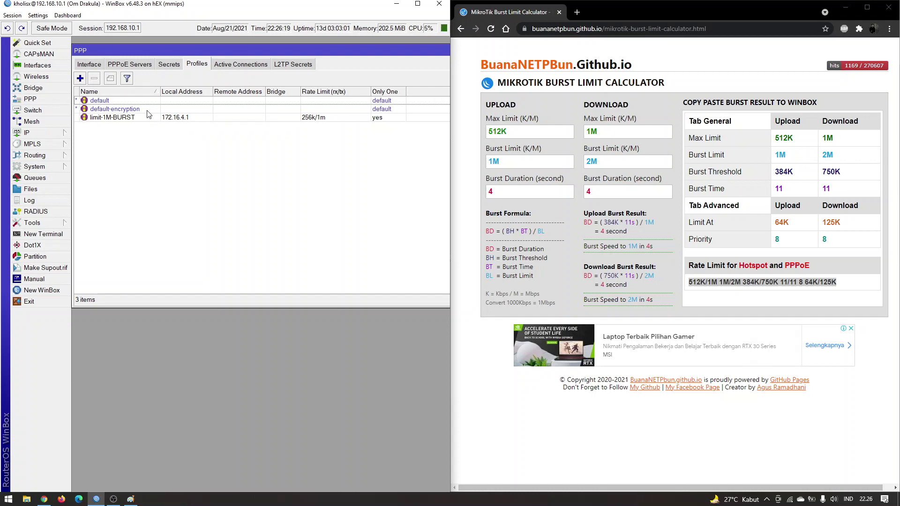
left_click(80, 79)
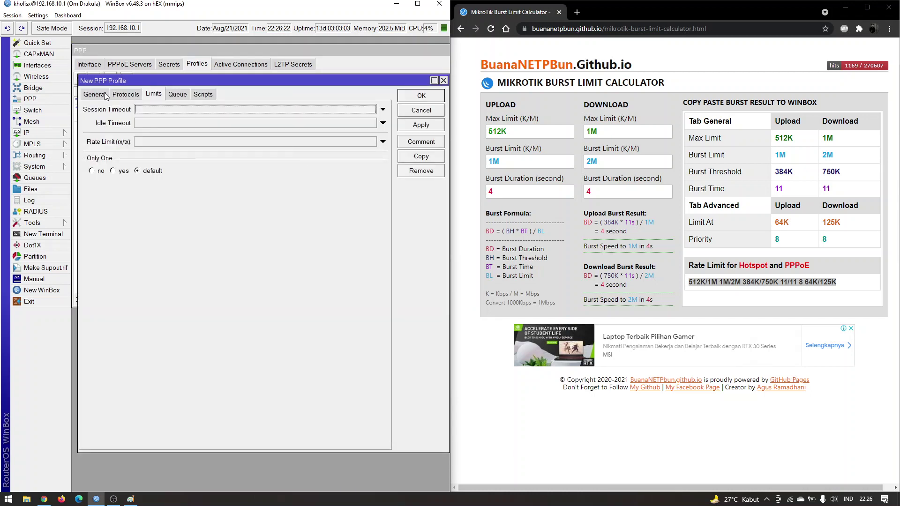
type("profile-Baru")
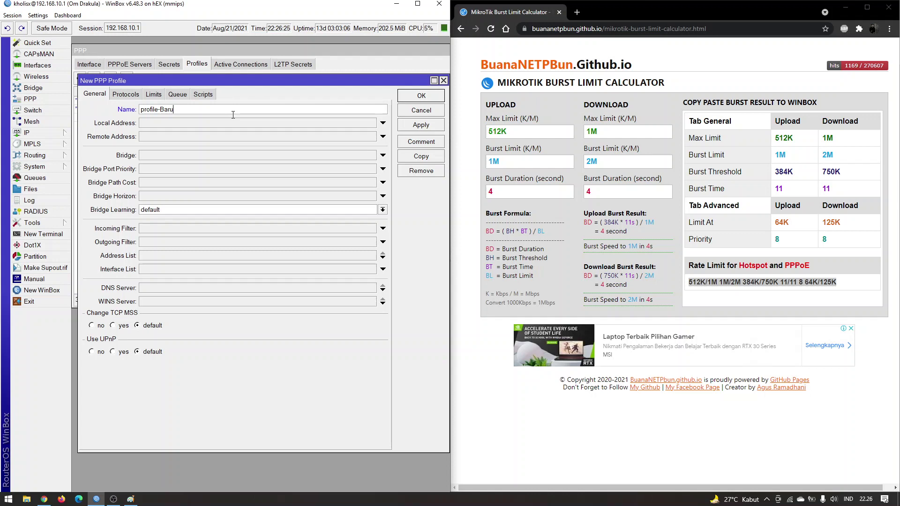
Paste 512K/1M 1M/2M 384K/750K 11/11 8 64K/125K as the PPP profile's rate limit, save it and check its list entry
left_click(178, 94)
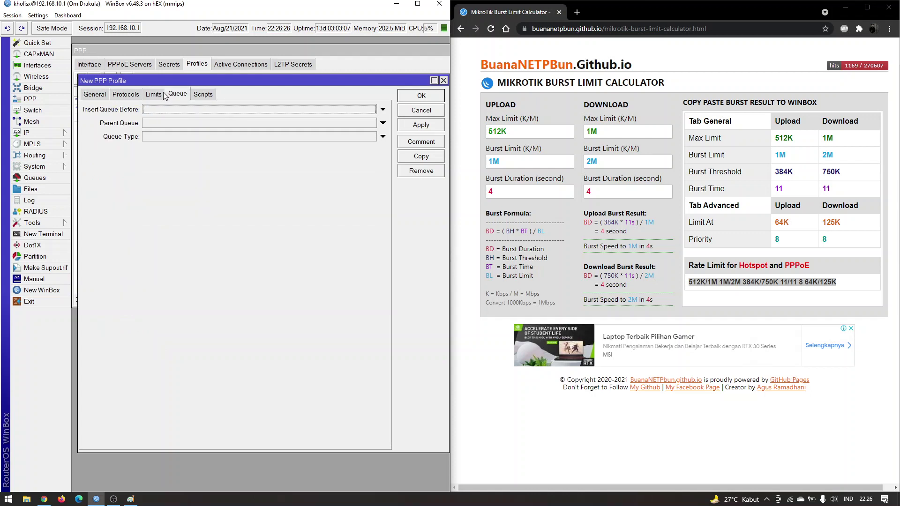
left_click(154, 93)
left_click(180, 142)
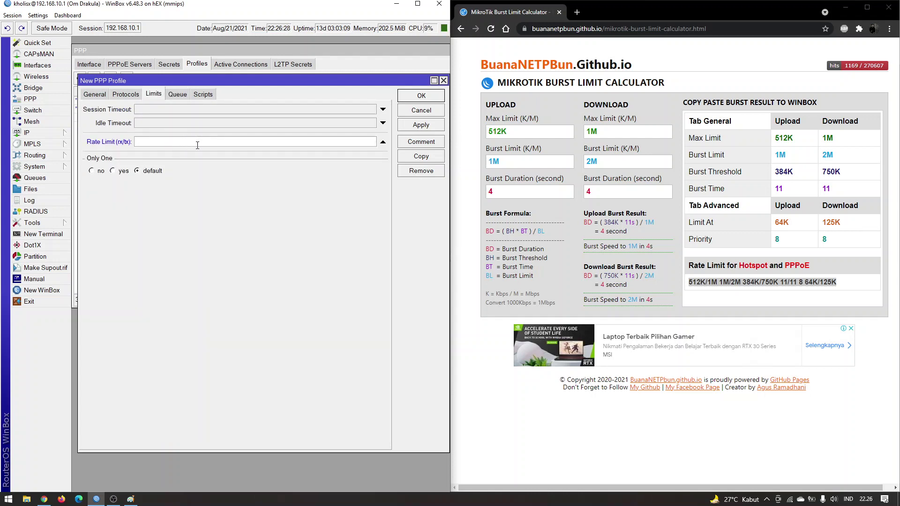
key("ctrl+v")
left_click(424, 126)
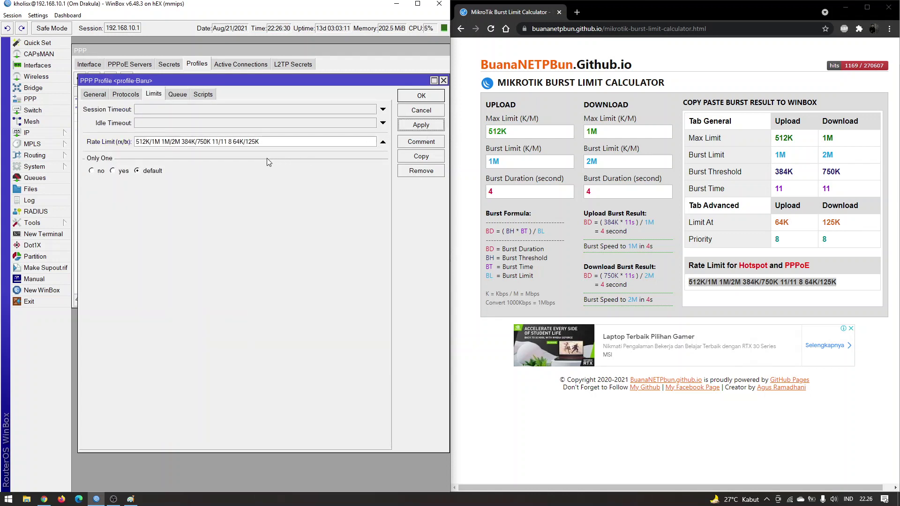
left_click(278, 142)
left_click(421, 96)
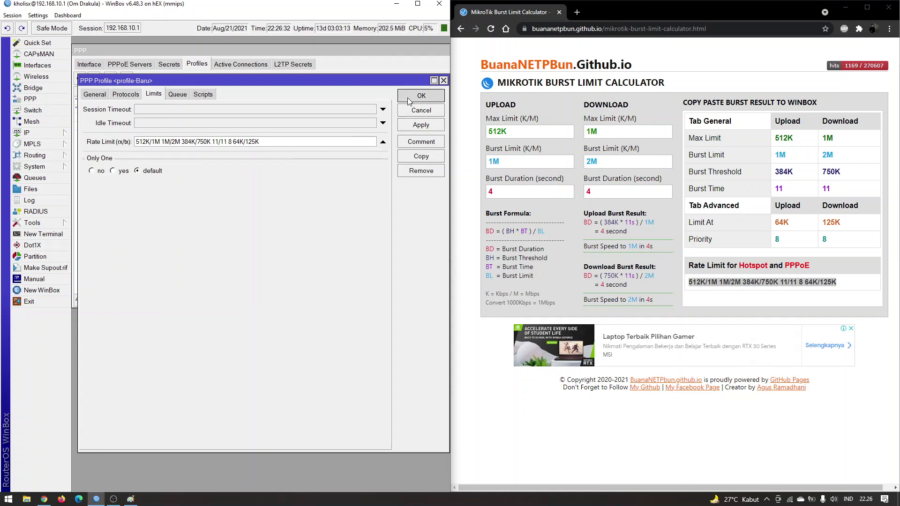
left_click(200, 120)
left_click(352, 125)
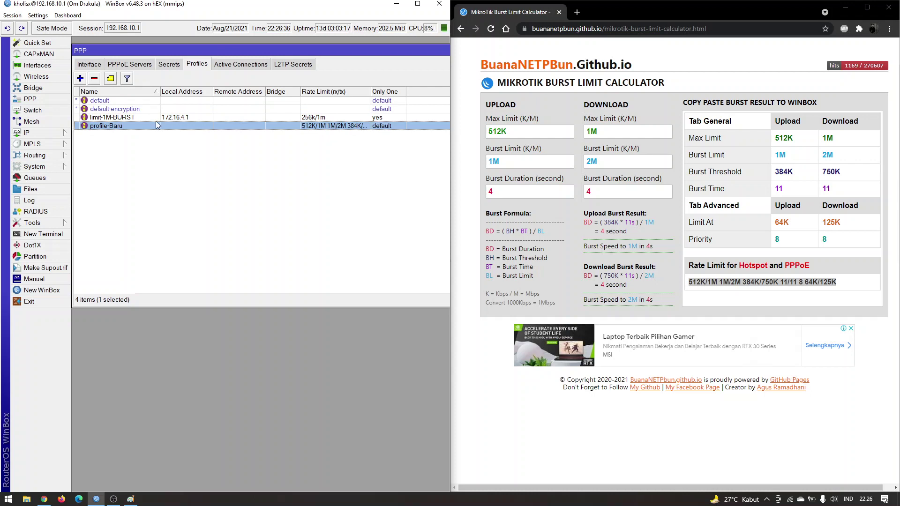
left_click(121, 152)
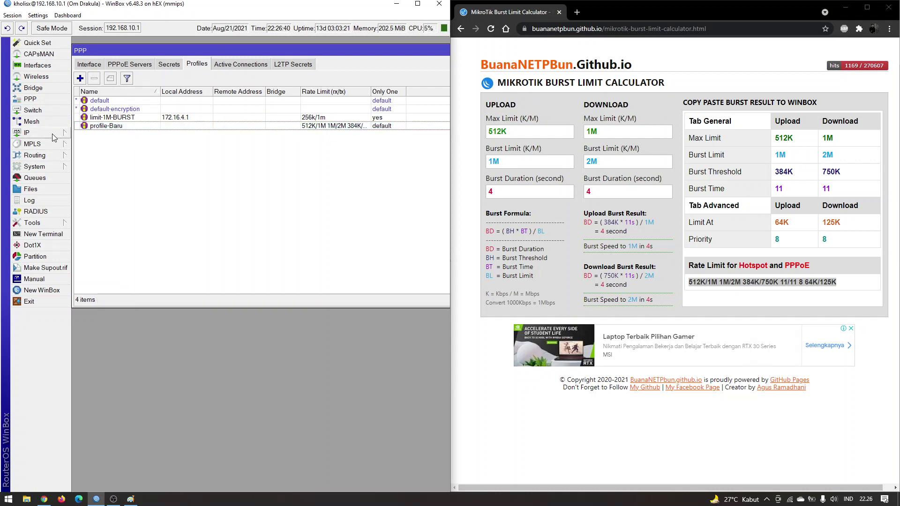
Look through the hotspot user profiles and open the default profile for editing
left_click(52, 137)
left_click(92, 241)
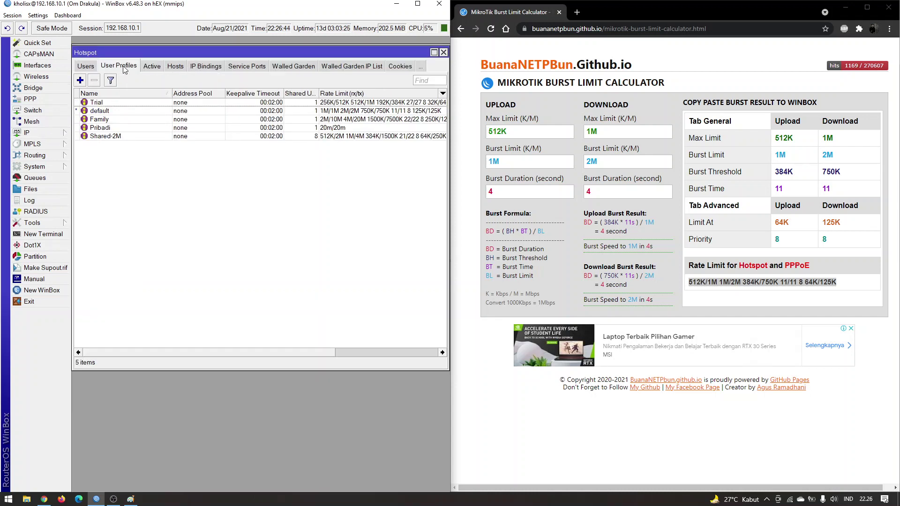
left_click(147, 128)
left_click(142, 134)
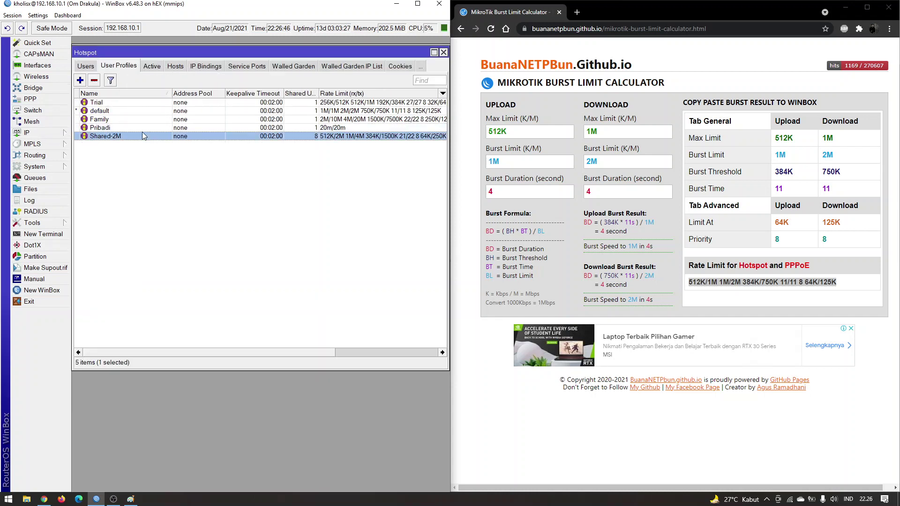
left_click(148, 129)
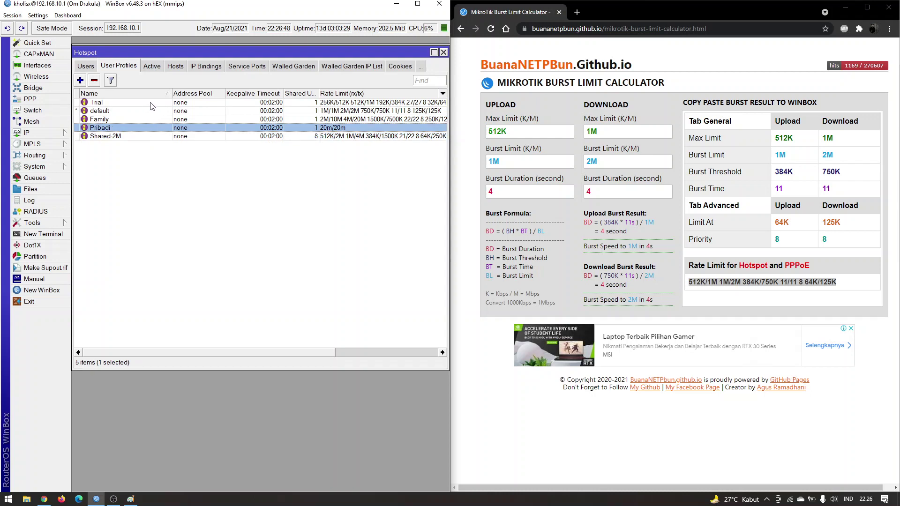
left_click(151, 102)
left_click(153, 110)
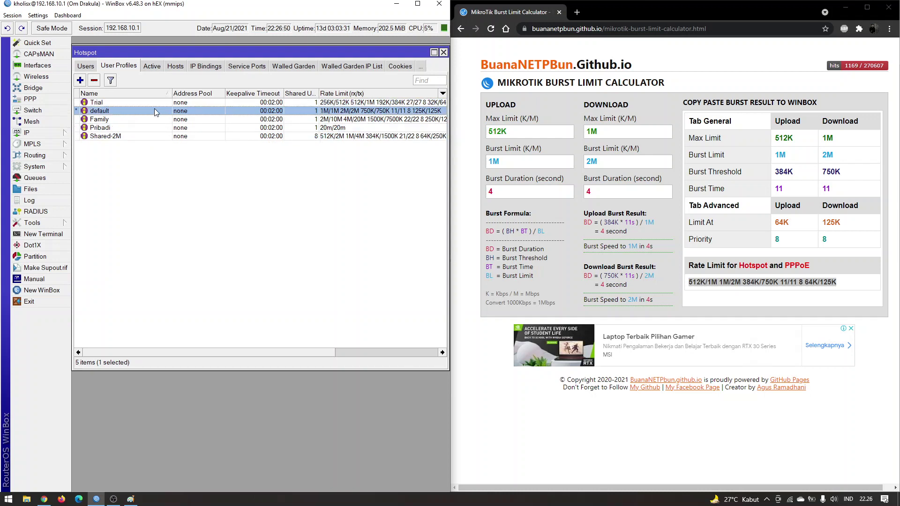
left_click(155, 119)
double_click(156, 109)
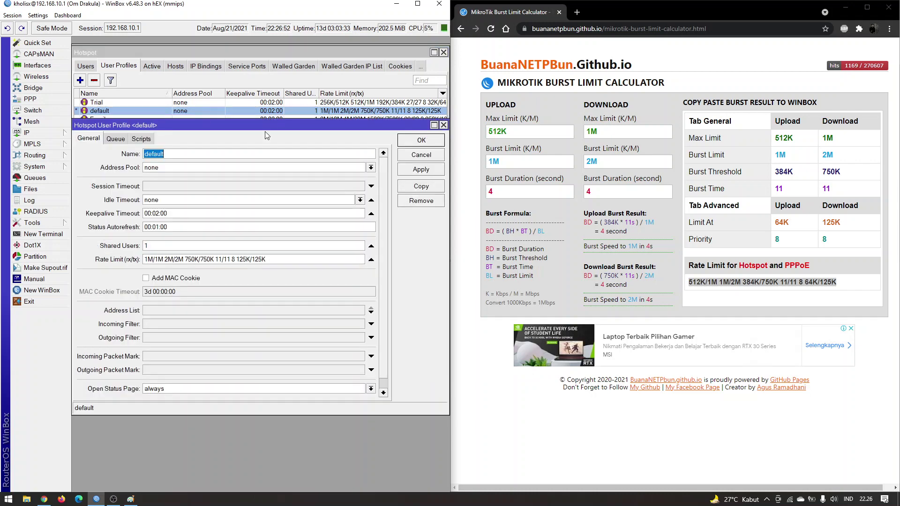
Replace the default hotspot profile's rate limit with 512K/1M 1M/2M 384K/750K 11/11 8 64K/125K and save it
double_click(311, 259)
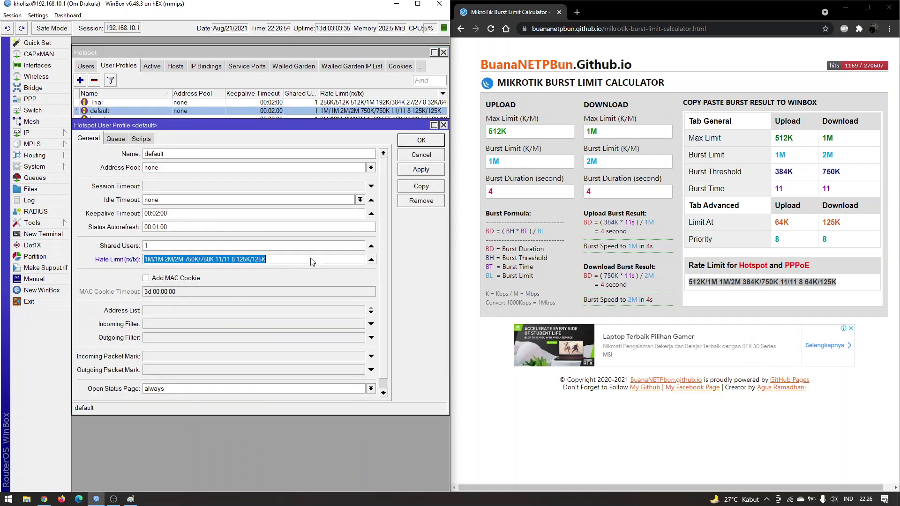
key("BackSpace")
type("512K/1M 1M/2M 384K/750K 11/11 8 64K/125K")
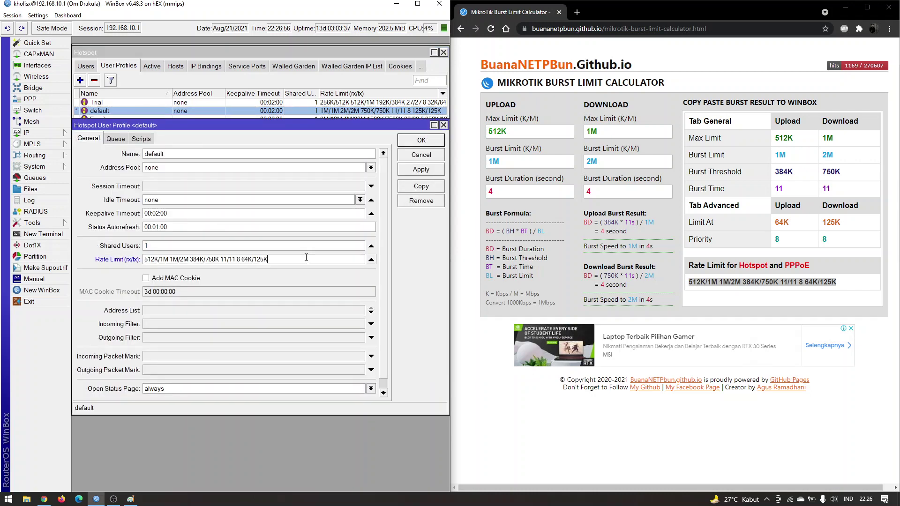
left_click(415, 171)
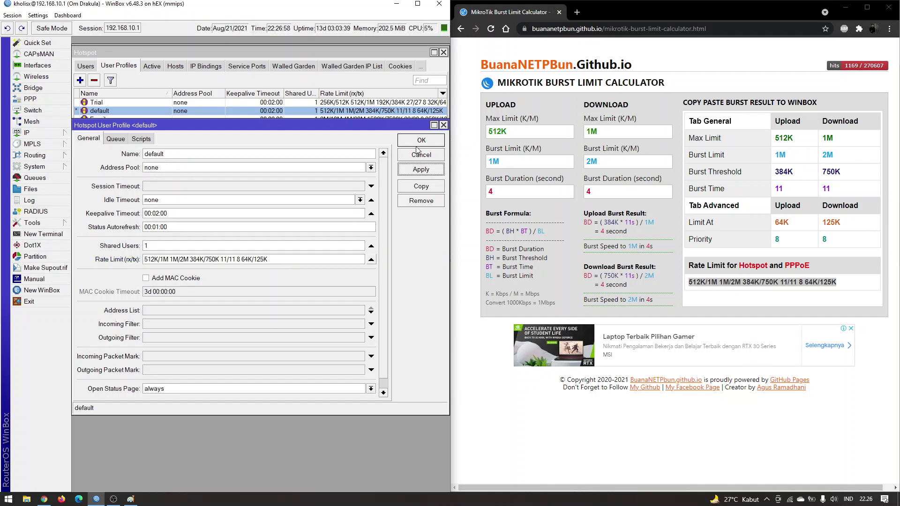
left_click(417, 144)
left_click(151, 111)
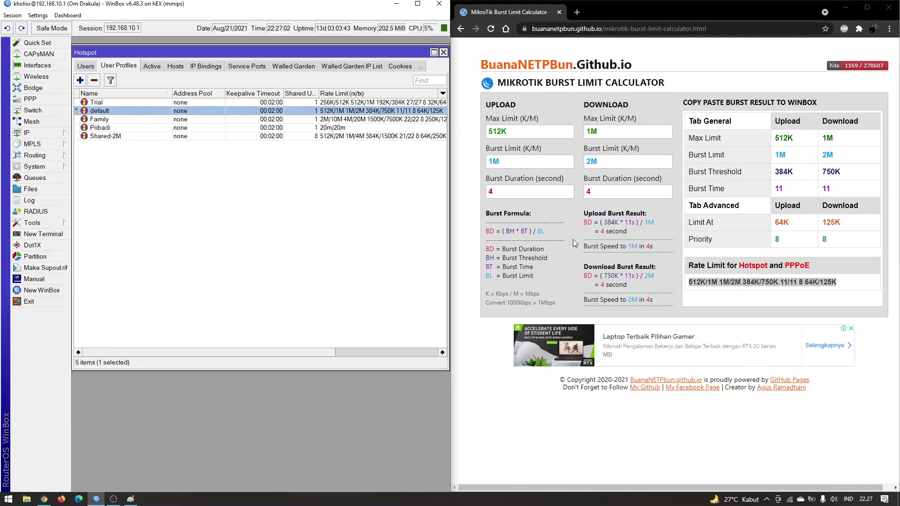
Check the download burst limit and duration in the calculator, and close the Hotspot and PPP windows in WinBox
left_click(606, 164)
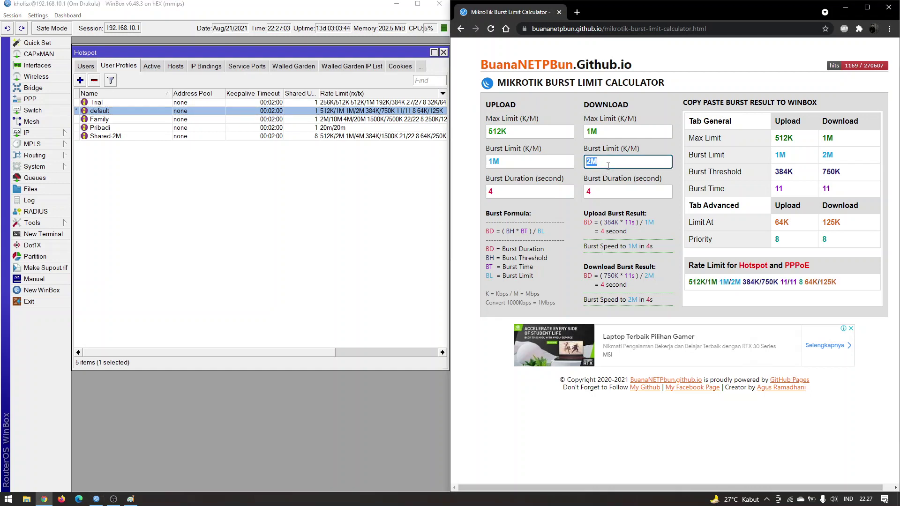
left_click(608, 191)
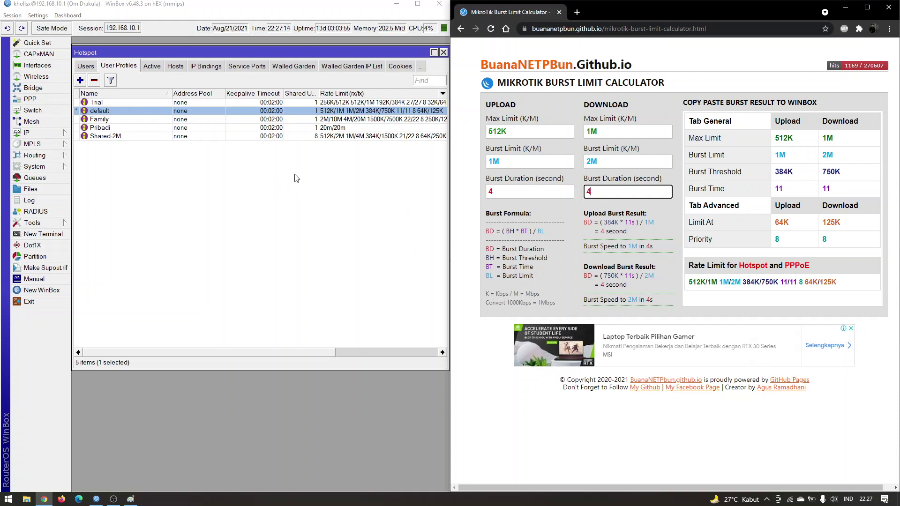
left_click(443, 52)
left_click_drag(407, 56, 436, 77)
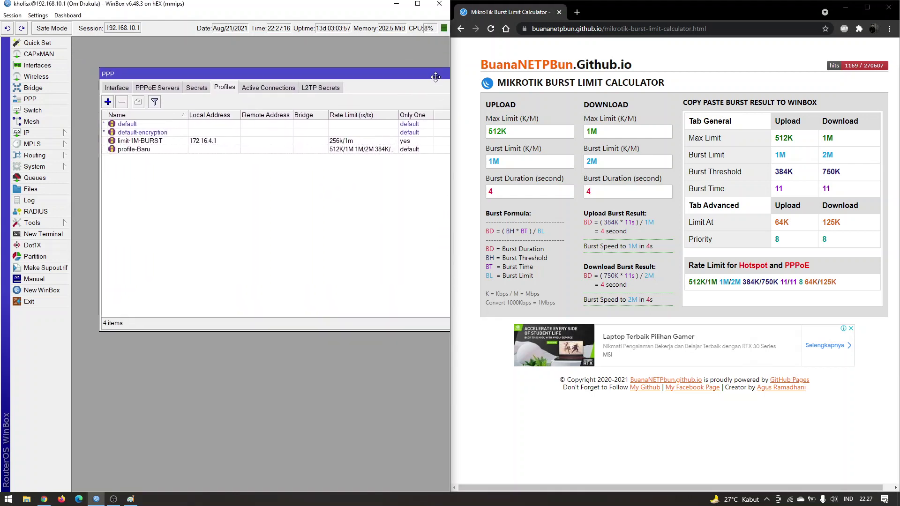
left_click_drag(100, 242, 72, 239)
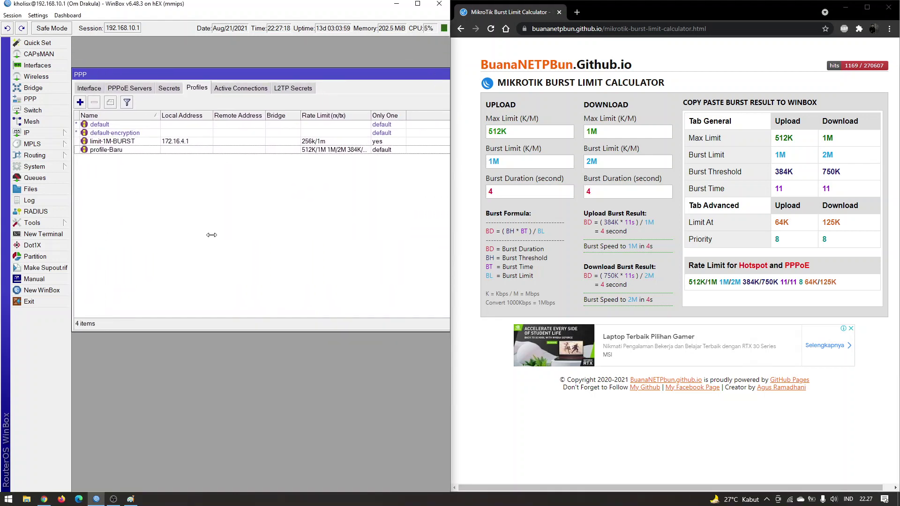
left_click_drag(144, 73, 18, 105)
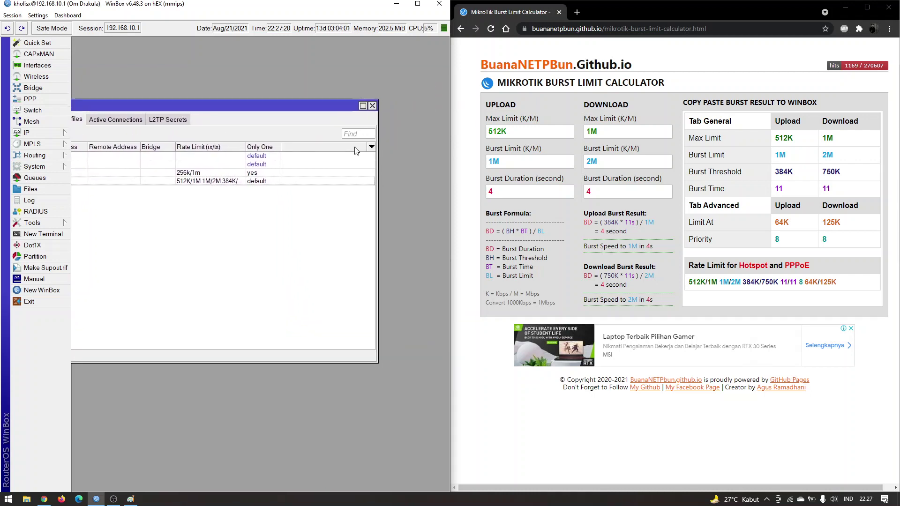
left_click_drag(155, 105, 221, 112)
left_click(435, 118)
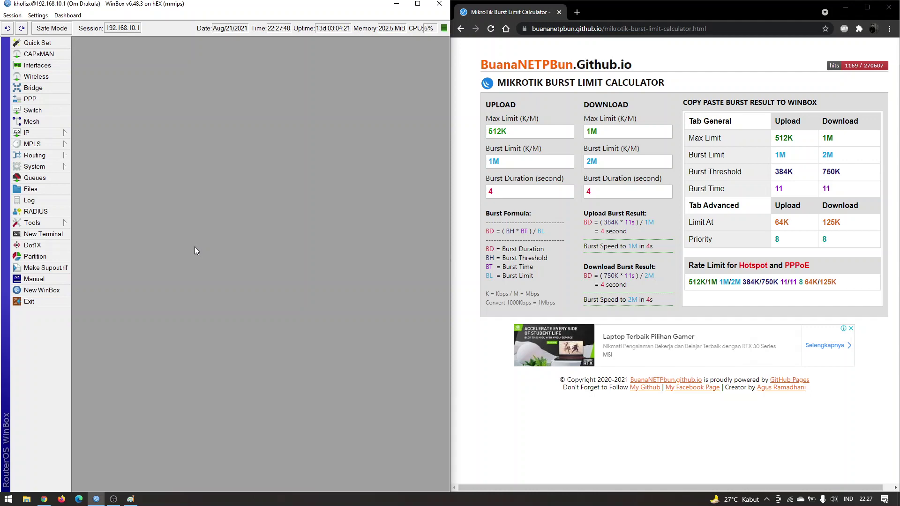
Look at the burst diagram in Paint again, and bring WinBox and the calculator back side by side
left_click(130, 499)
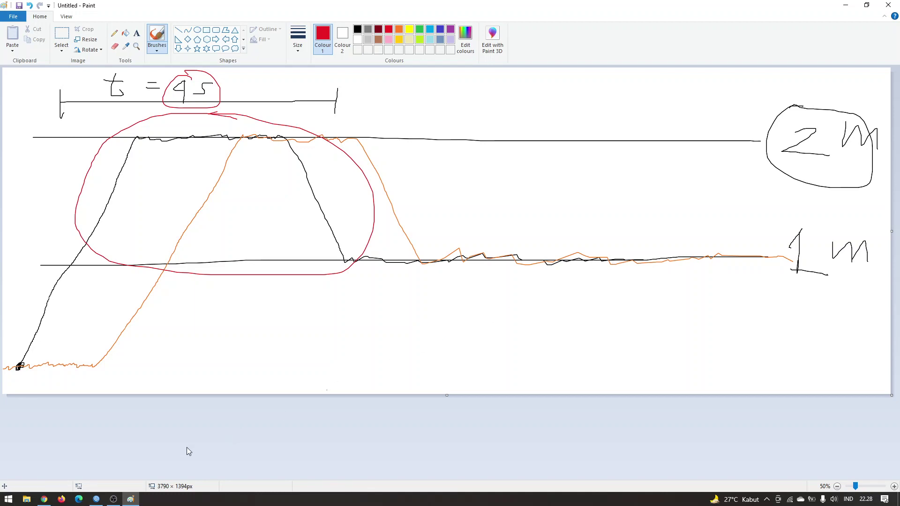
mouse_move(96, 499)
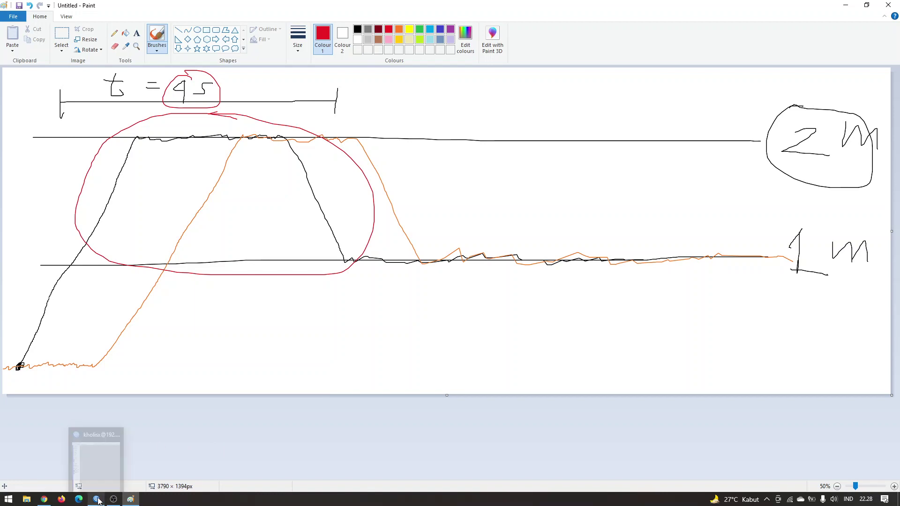
left_click(100, 481)
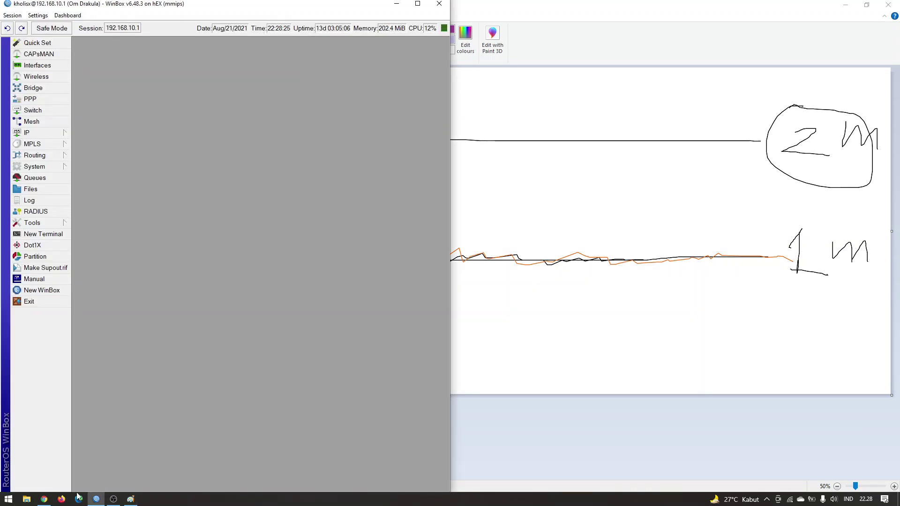
left_click(44, 499)
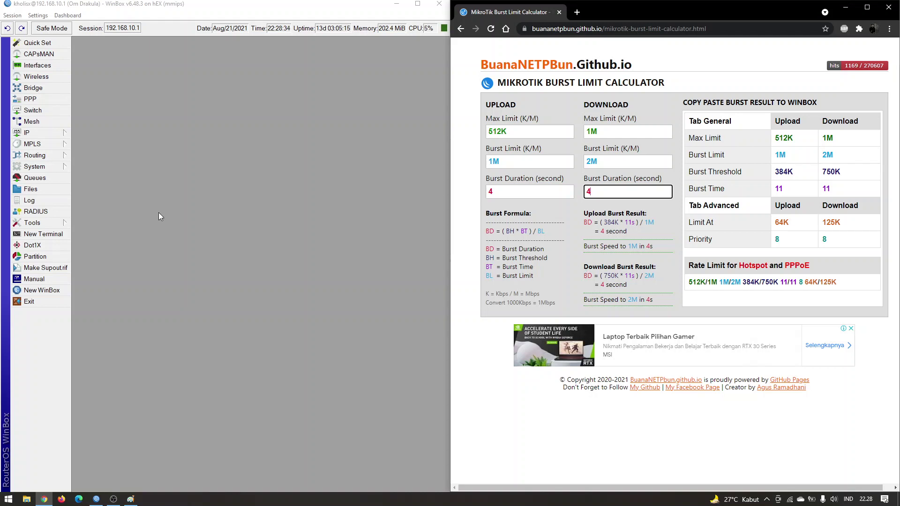
Open the router's interface list in WinBox, narrow its window and move it up within the workspace
left_click(37, 66)
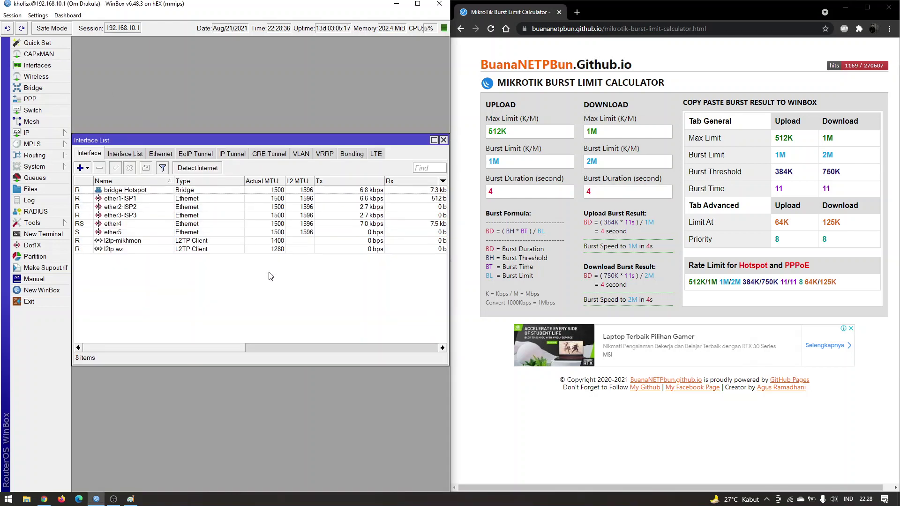
left_click_drag(451, 217, 411, 217)
left_click_drag(347, 140, 352, 55)
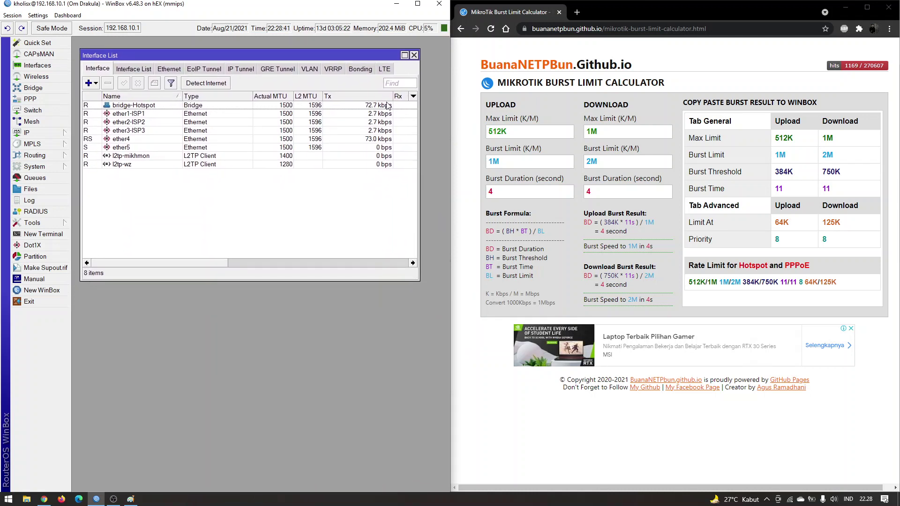